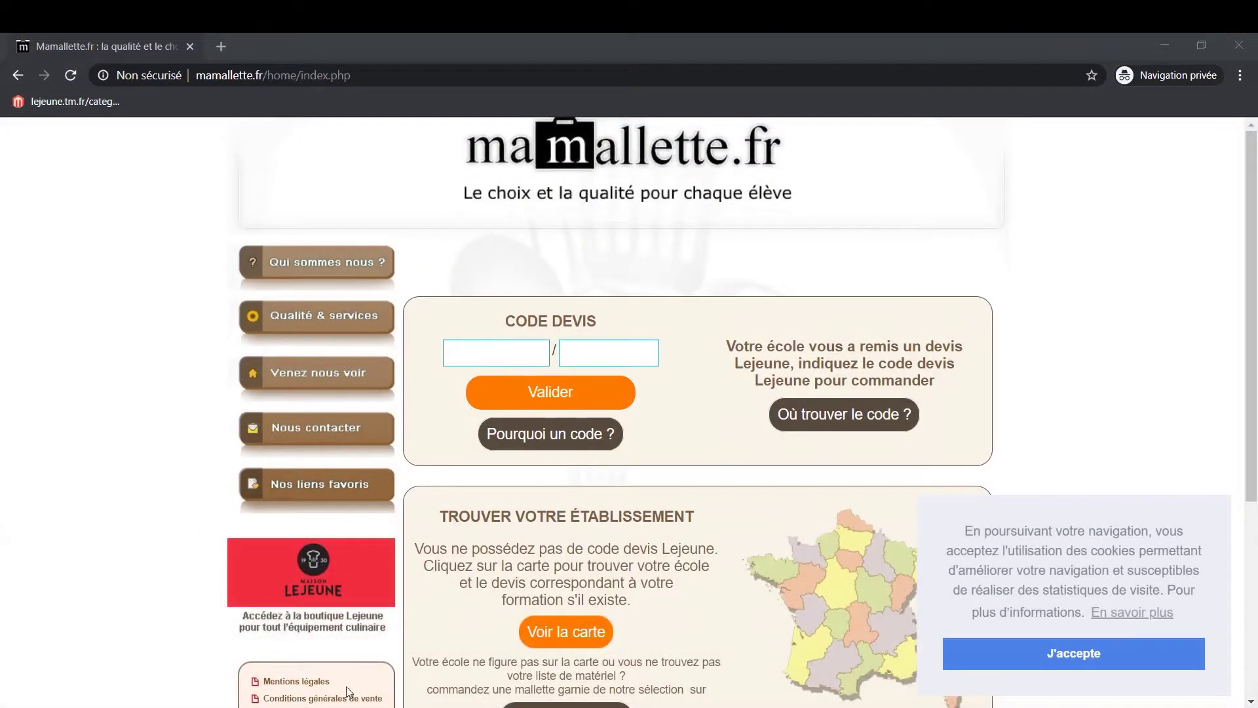
Step: Submit the quote code 1031 / 1031 from the home page
left_click(497, 352)
type("1031")
left_click(567, 353)
type("1031")
left_click(572, 390)
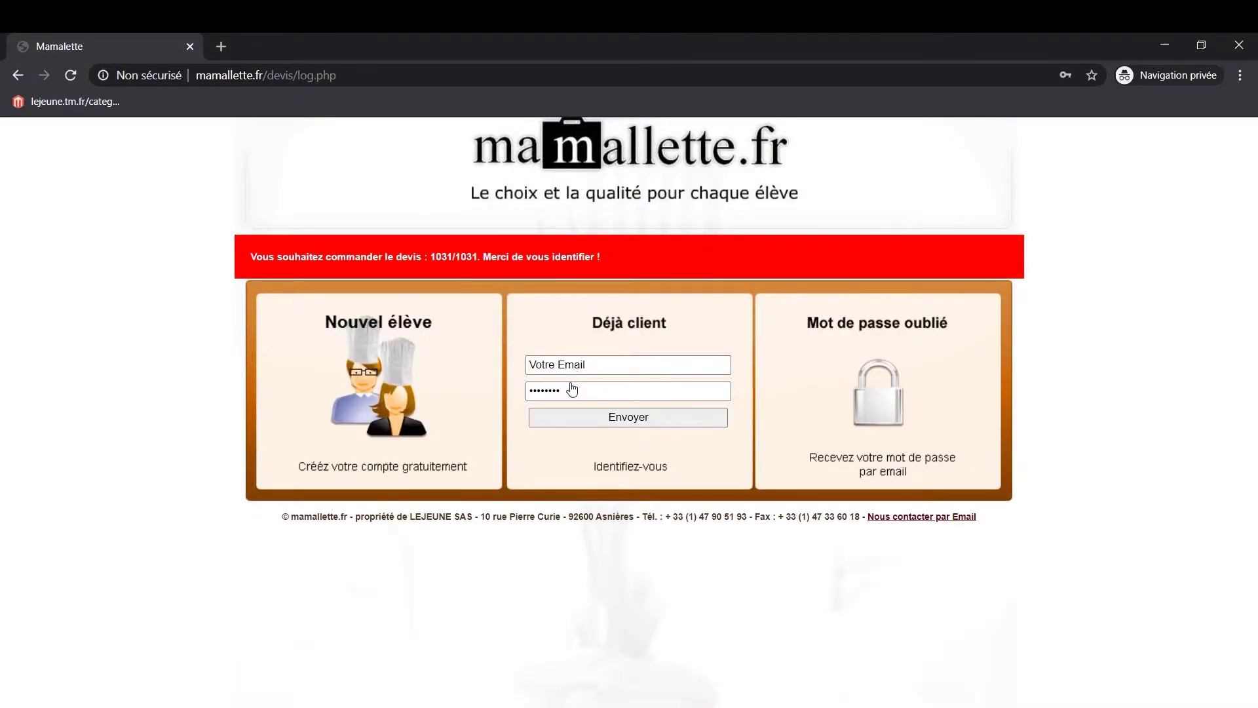
Step: Open the new-student registration form and review its personal, school, delivery and billing address sections
left_click(439, 390)
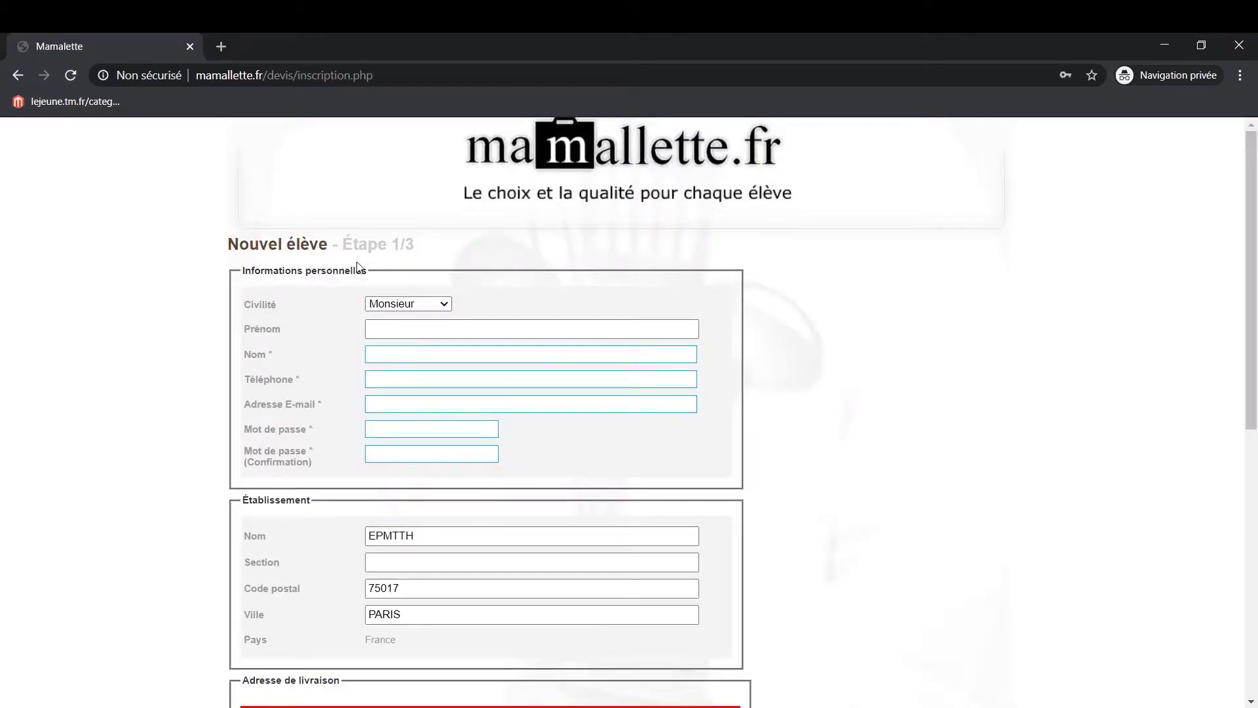
scroll(357, 267, "down", 7)
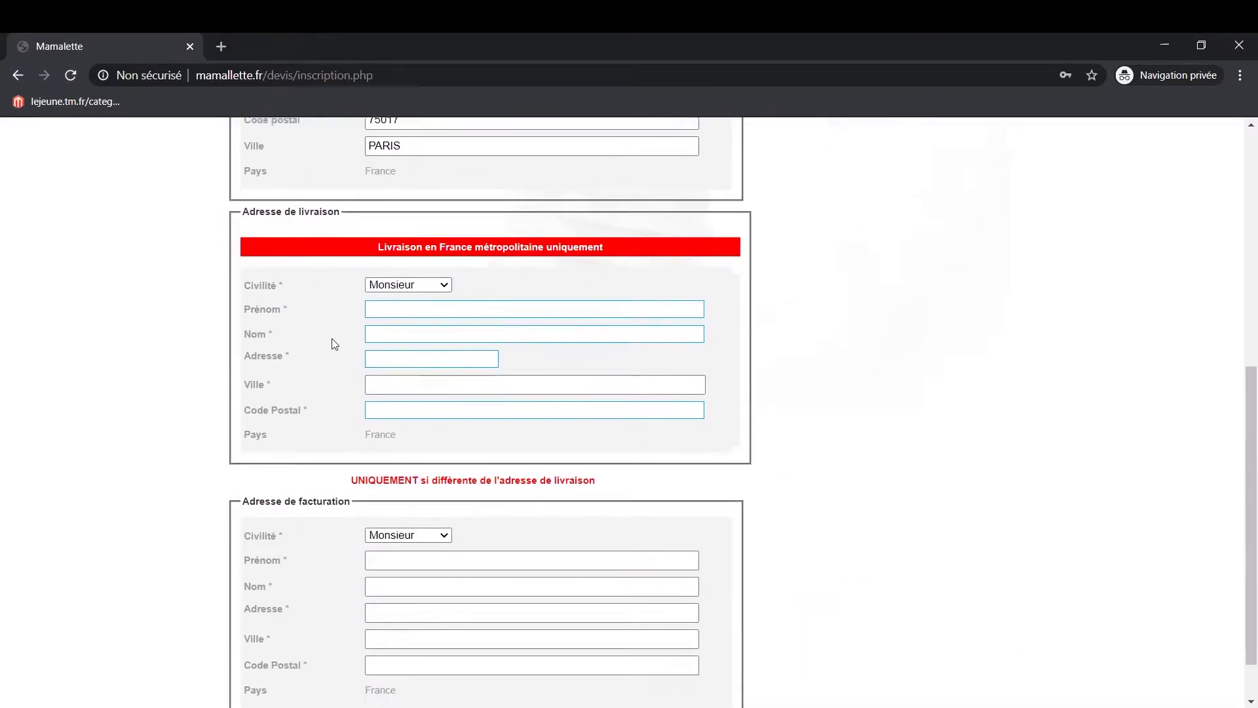
scroll(334, 344, "down", 1)
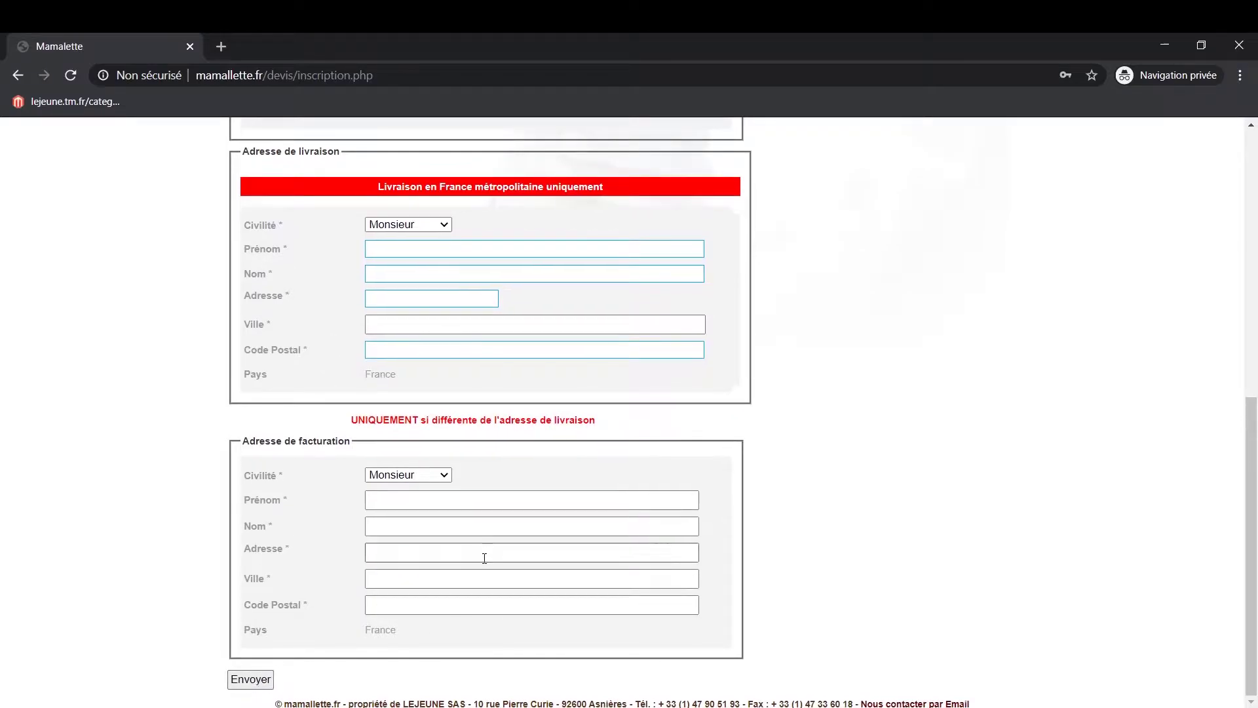
scroll(484, 557, "up", 8)
Step: Return to the home page and validate the quote code 1031 / 1031 again
left_click(623, 141)
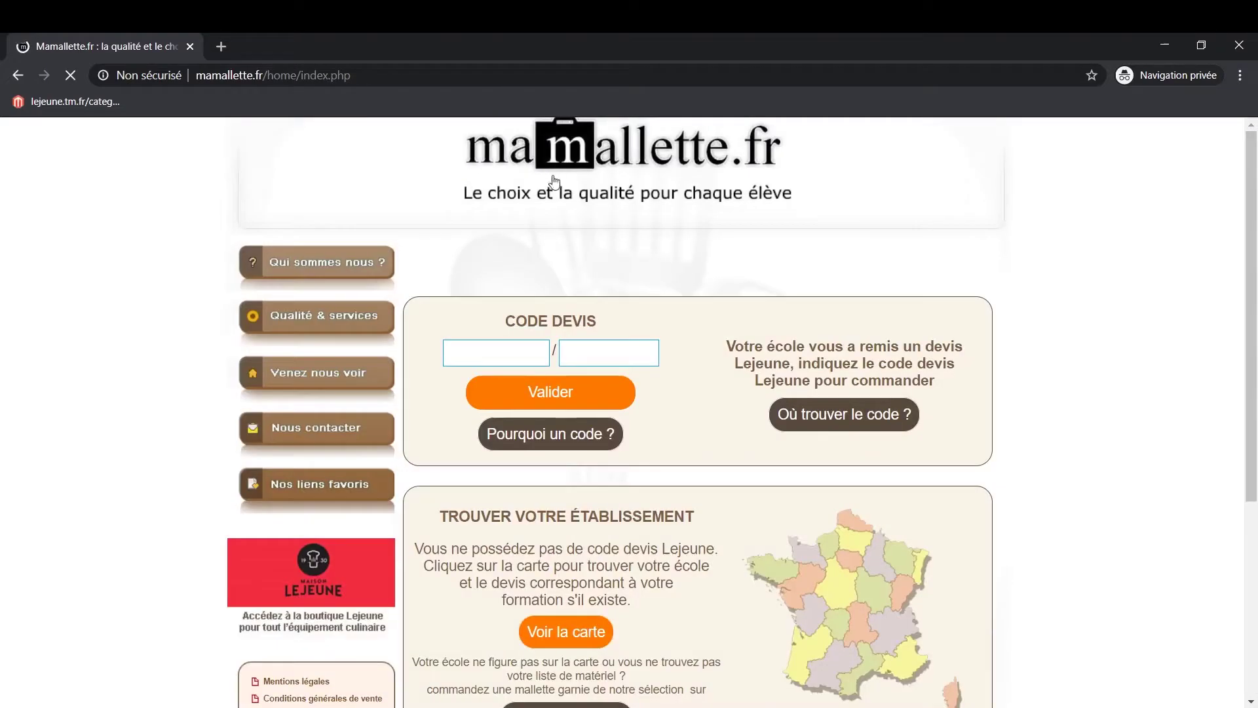
left_click(534, 357)
type("1031")
left_click(598, 345)
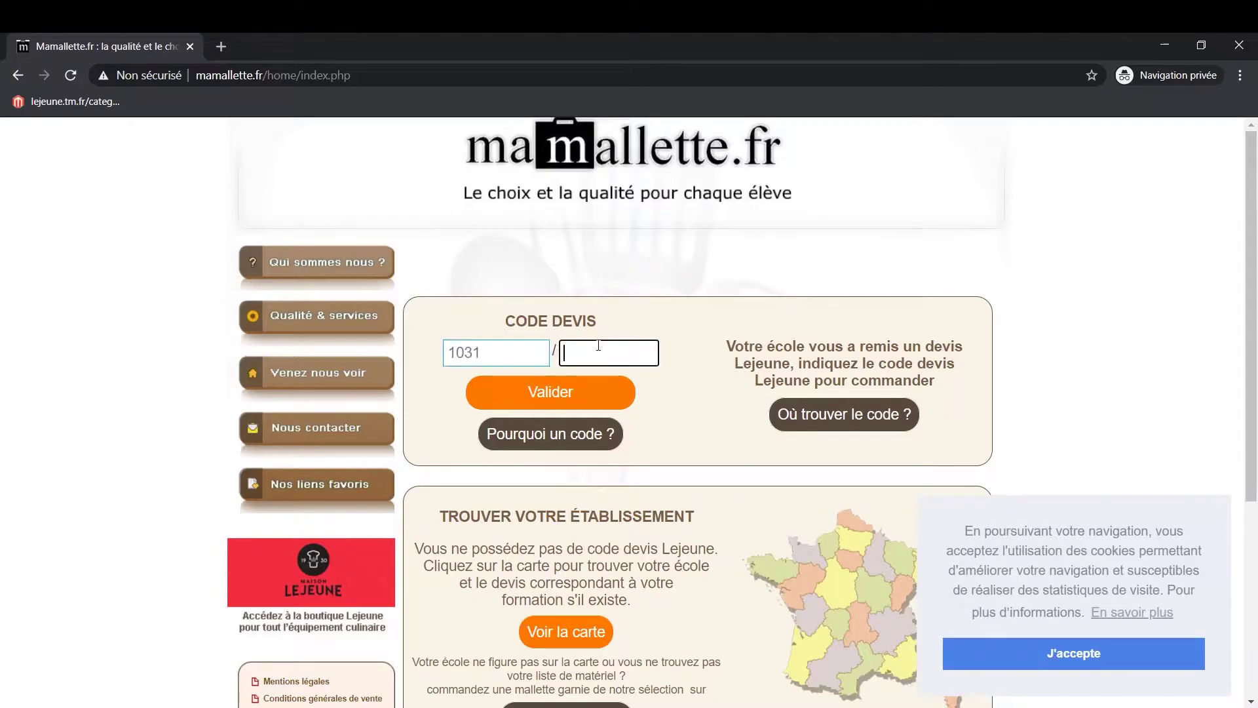
type("1031")
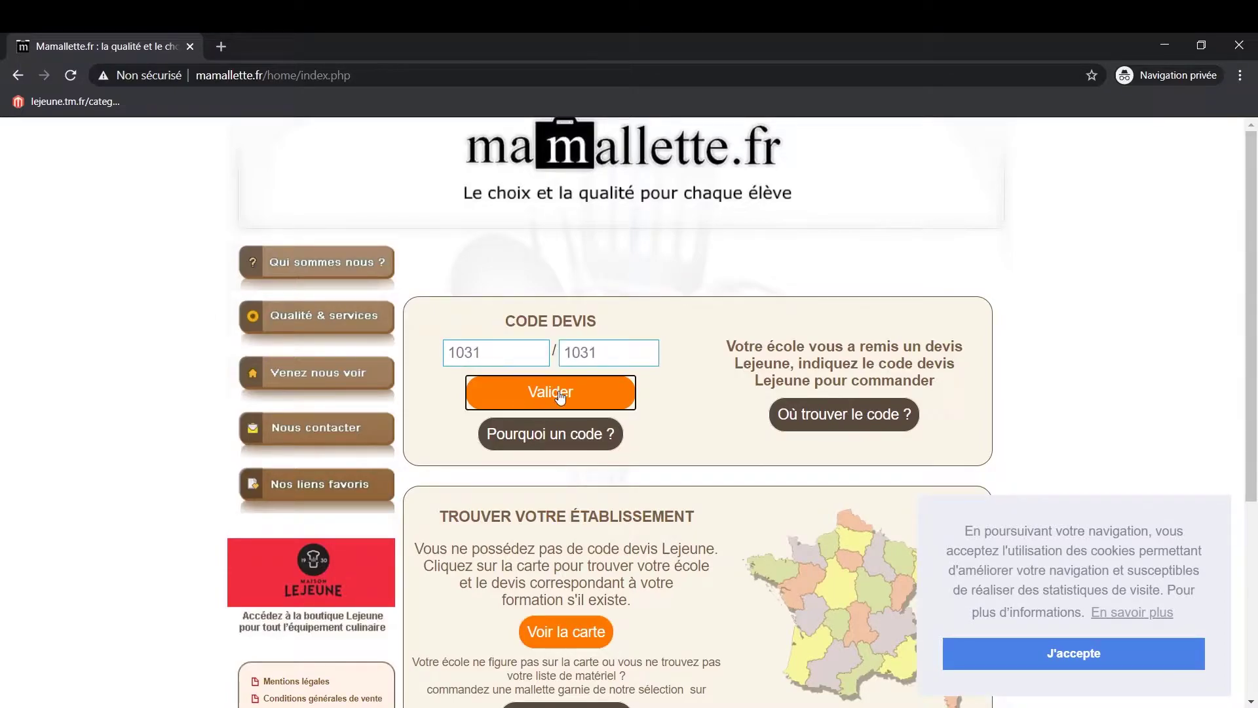
left_click(569, 386)
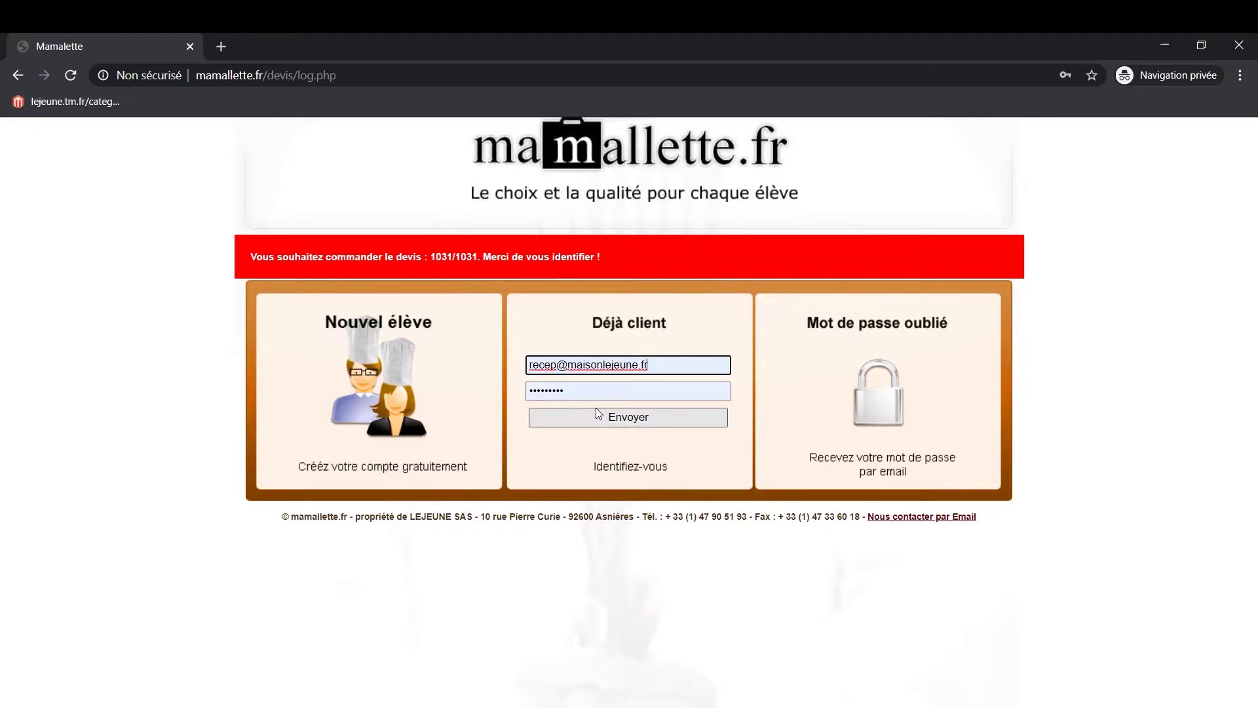
Step: Log in as an existing customer with the filled-in e-mail and password
left_click_drag(685, 364, 522, 357)
left_click(531, 300)
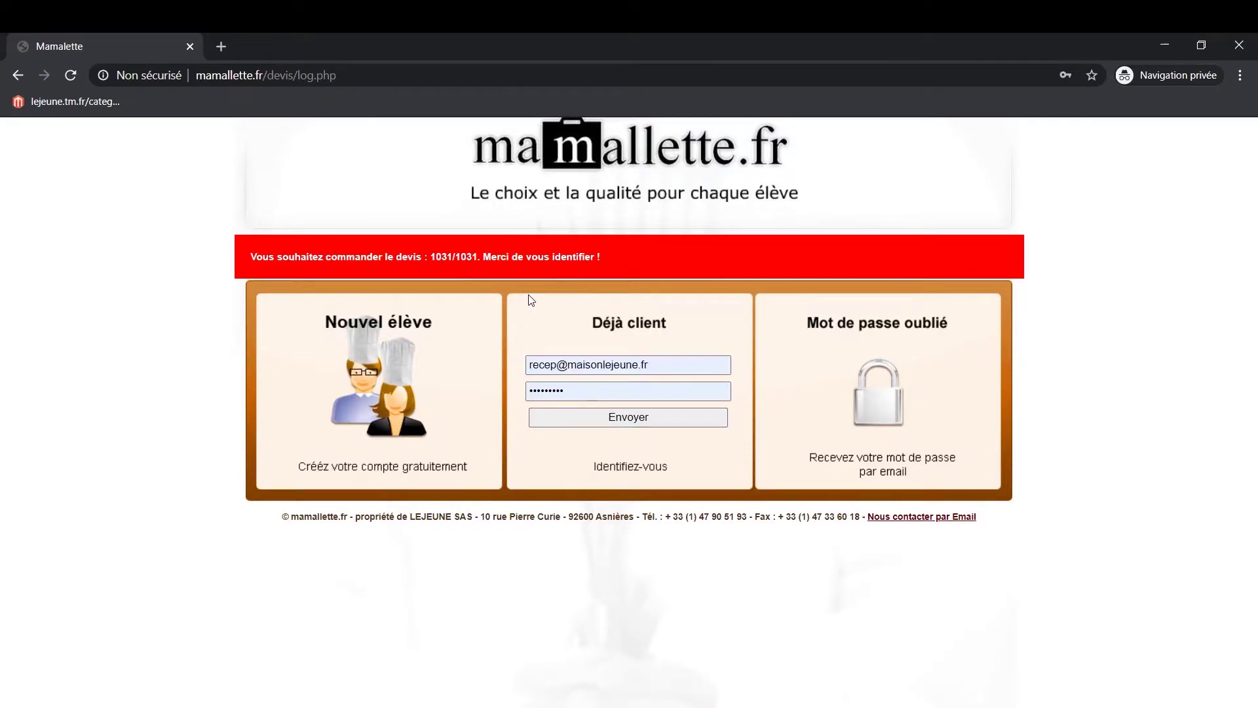
left_click(603, 419)
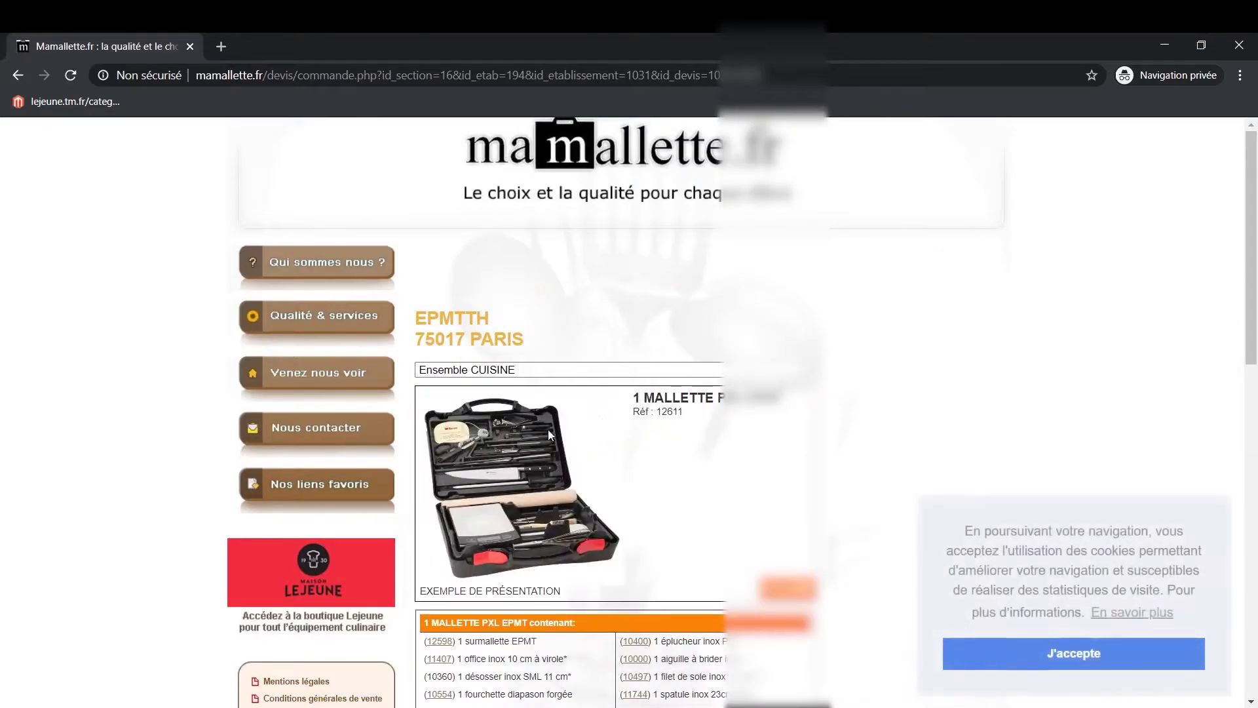
Step: Examine the kit's contents list and open the photos of the surmallette EPMT (12598) and the 10 cm office knife (11407)
scroll(577, 321, "down", 1)
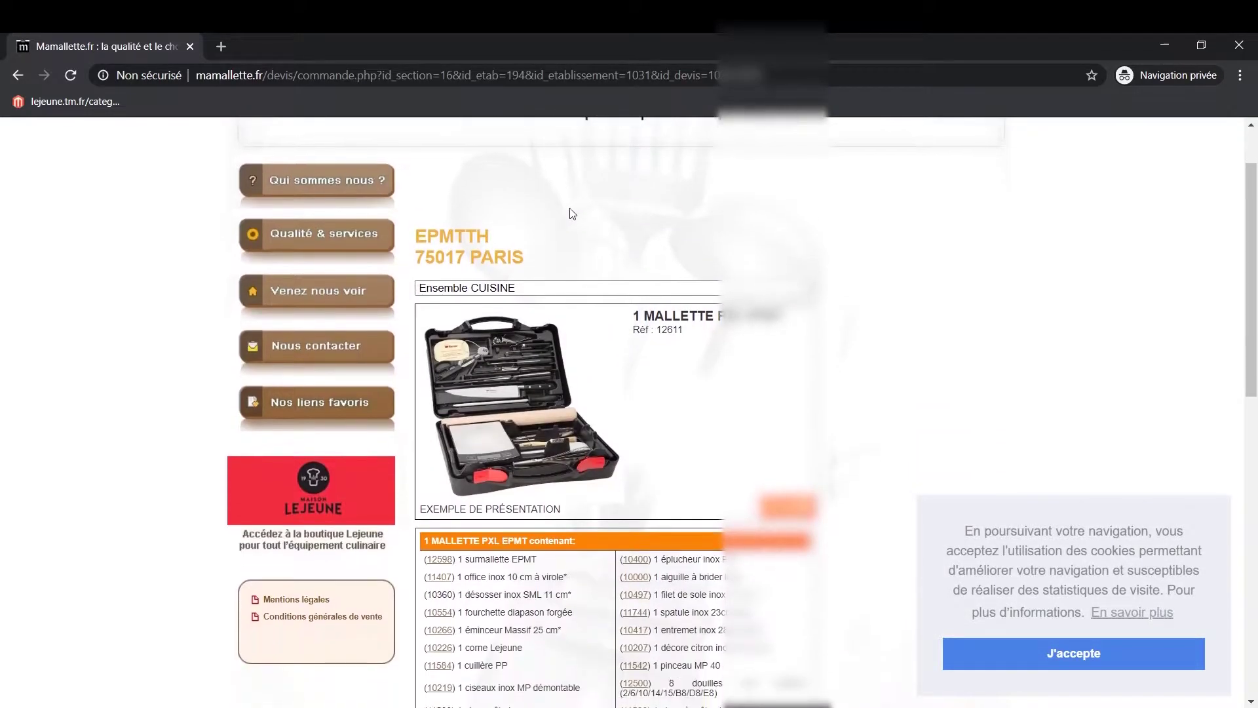
scroll(575, 209, "down", 2)
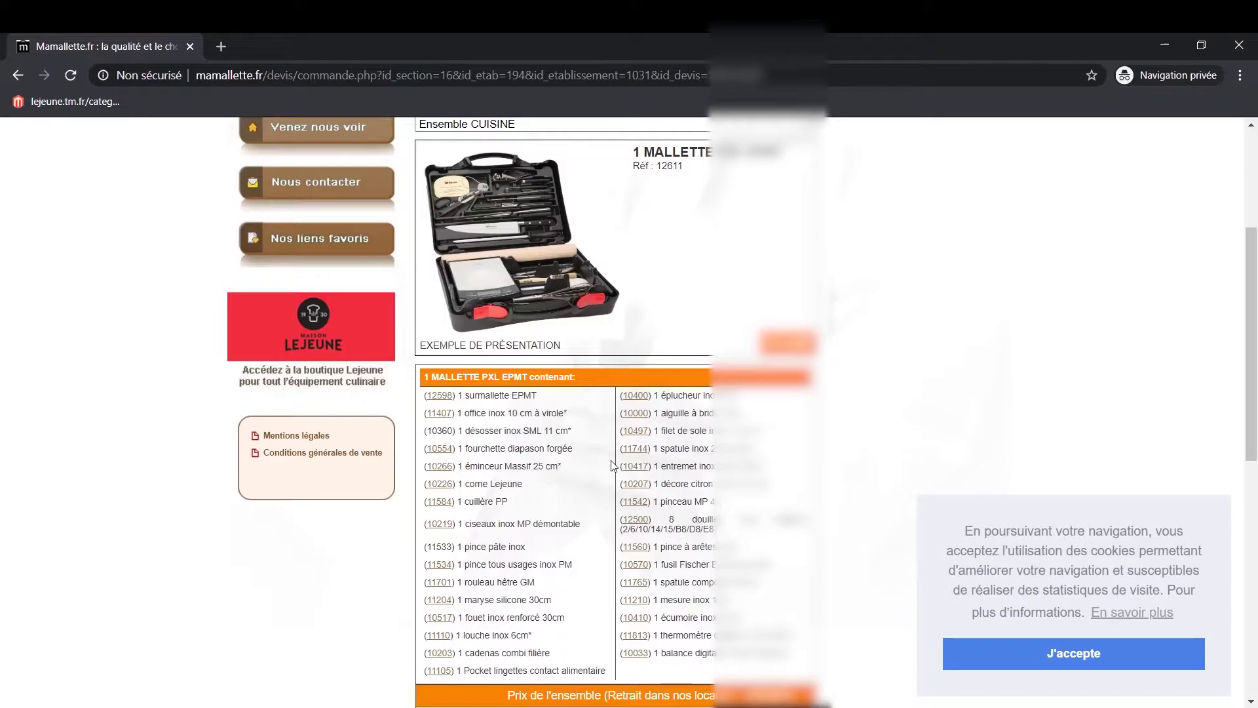
scroll(588, 342, "down", 2)
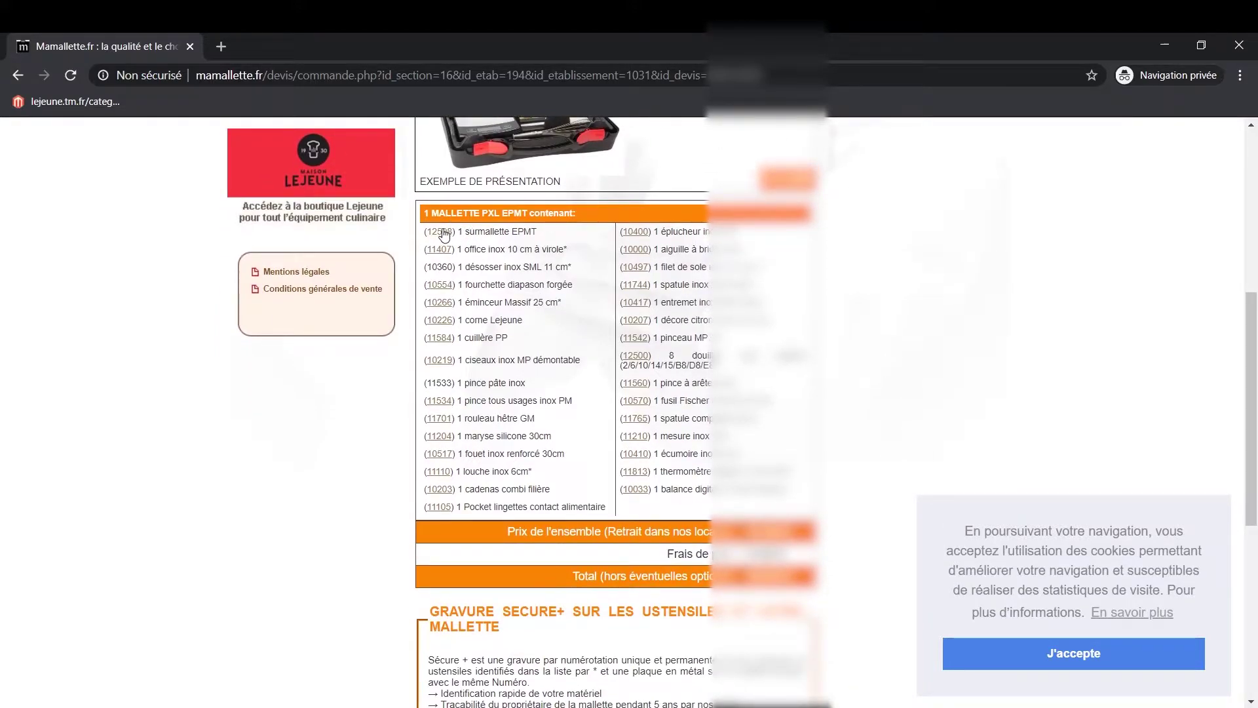
left_click(444, 233)
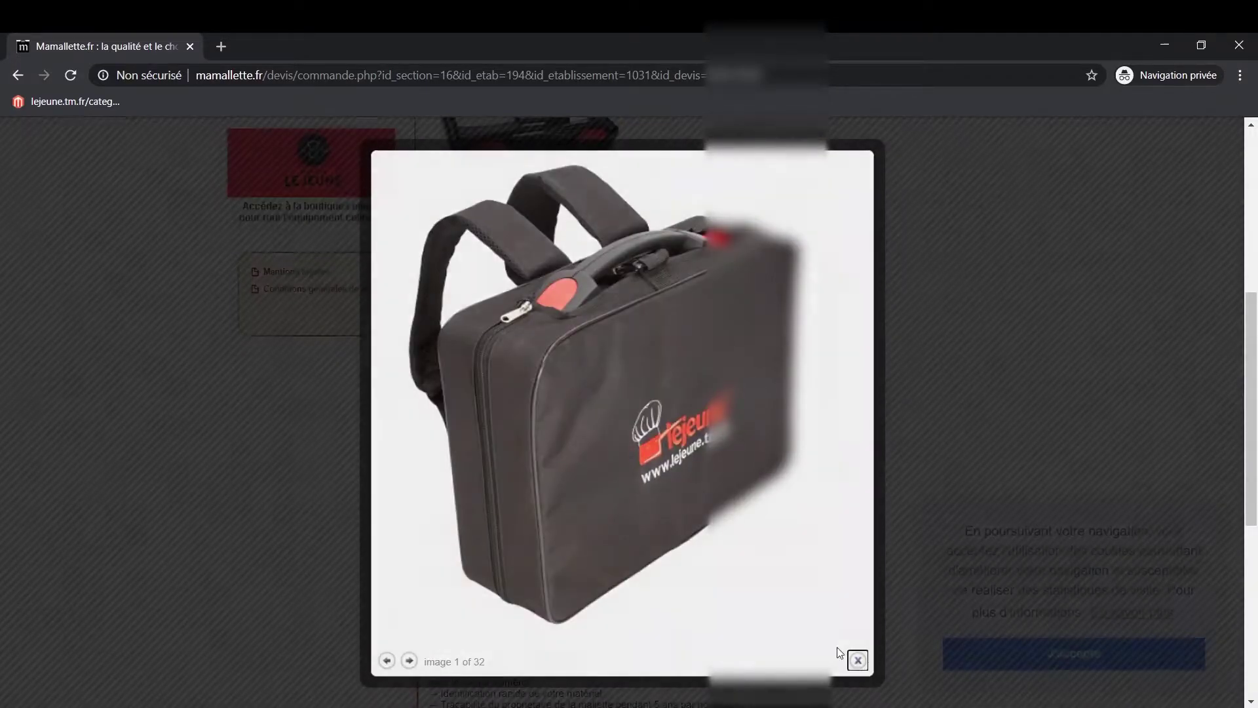
left_click(857, 659)
left_click(441, 260)
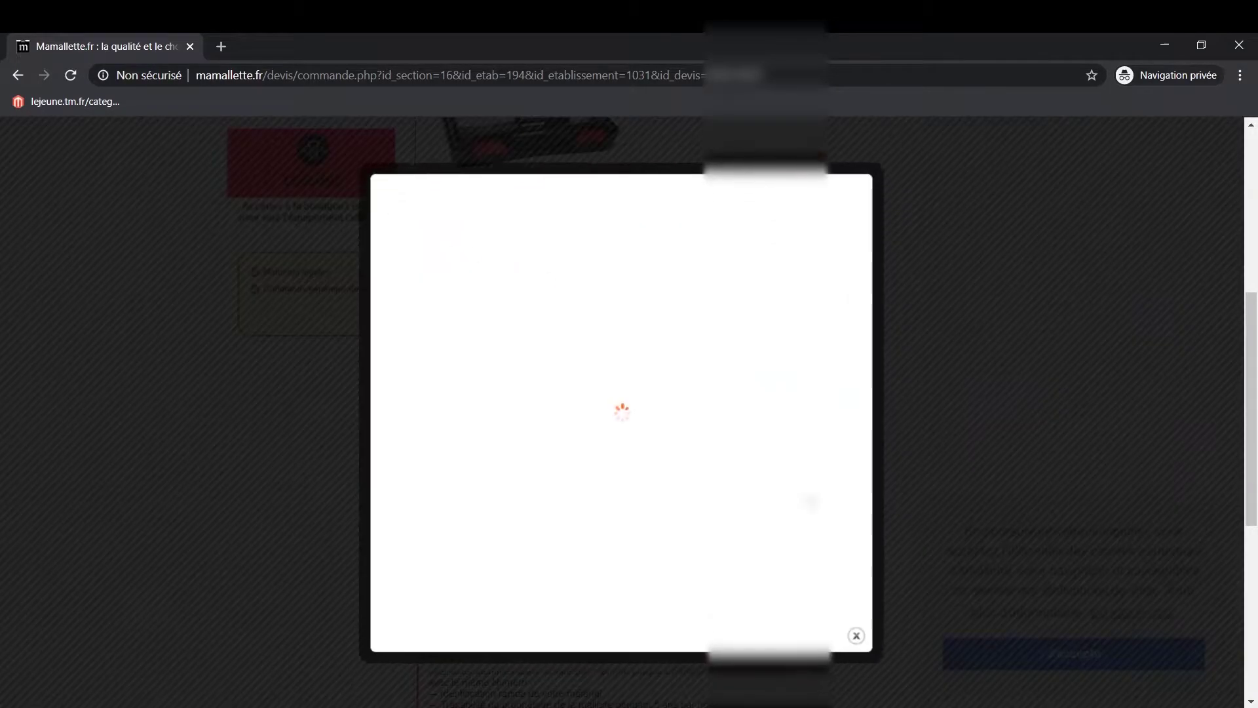
left_click(858, 660)
Step: Read through the whole quote, from the school and kit heading to the prices, SECURE+ engraving choices and optional books
scroll(626, 334, "down", 5)
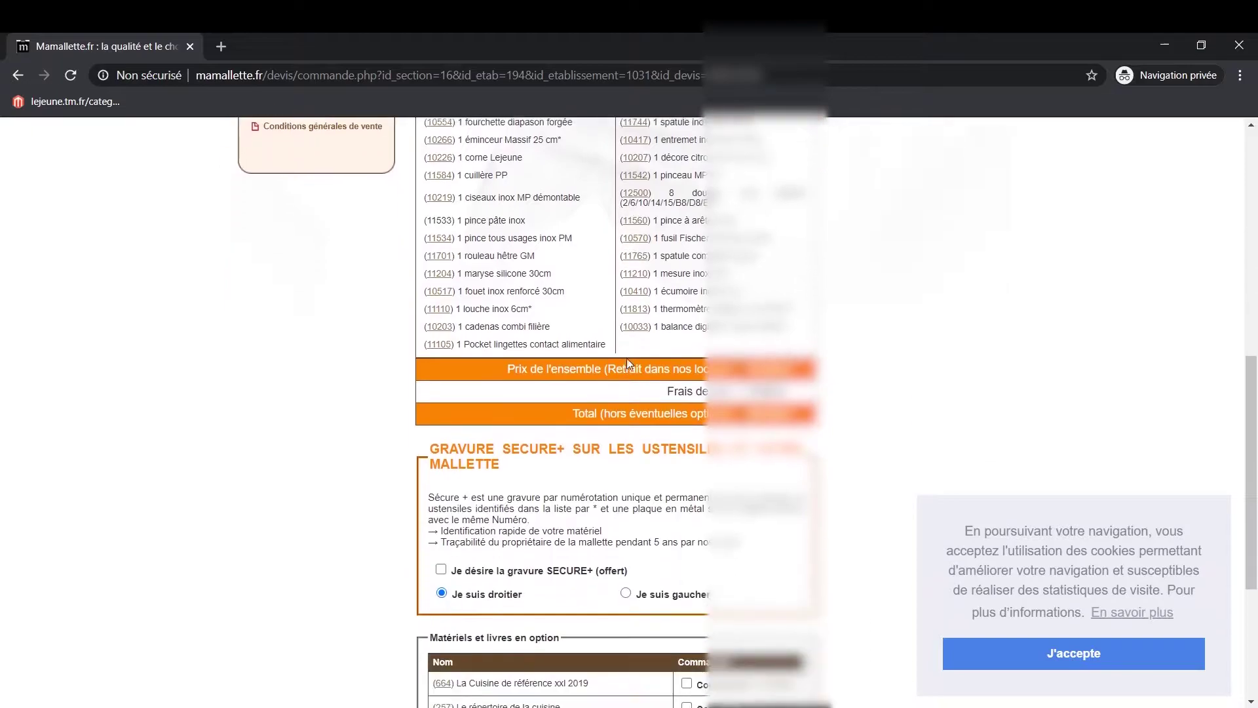
scroll(626, 334, "down", 1)
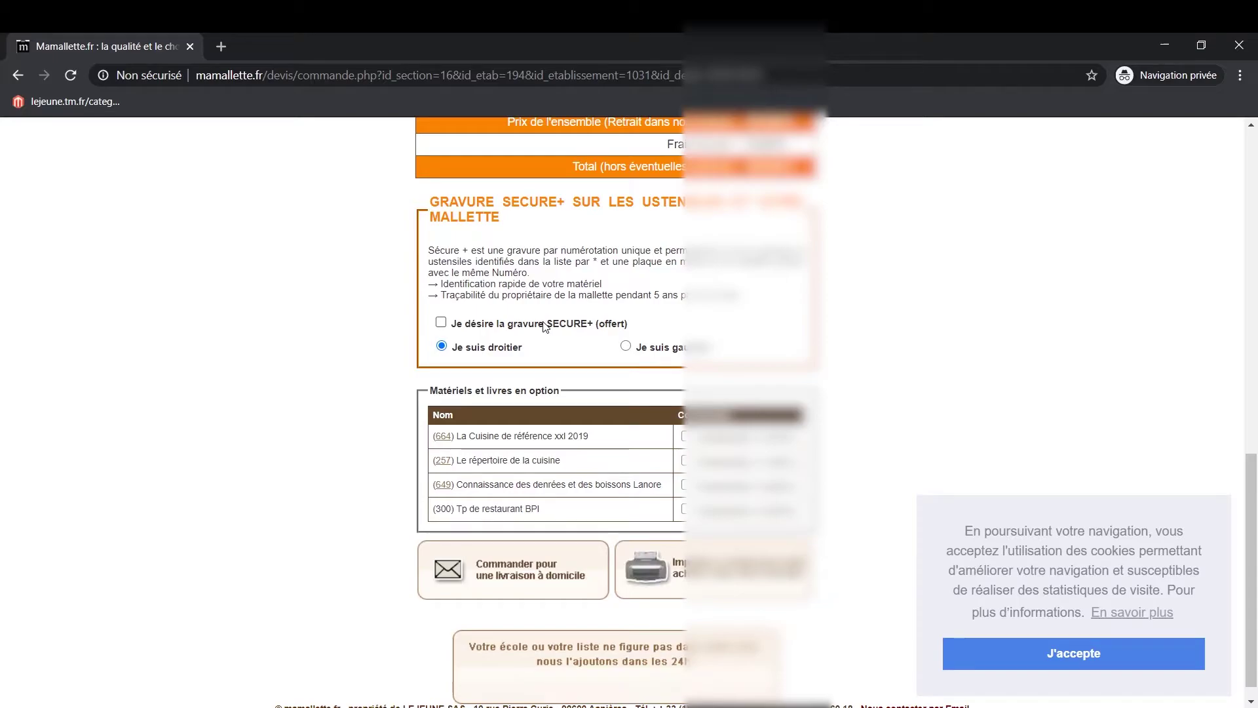
scroll(628, 320, "up", 5)
scroll(628, 320, "up", 7)
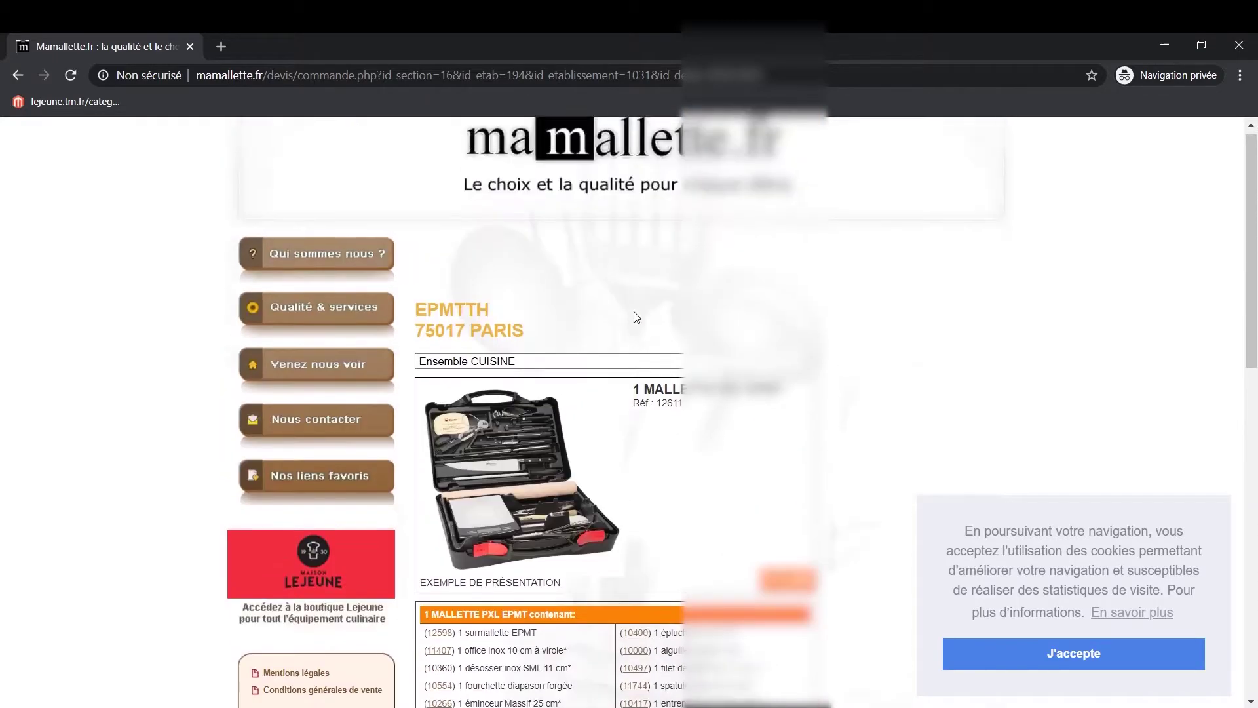
scroll(634, 317, "down", 5)
scroll(634, 295, "down", 8)
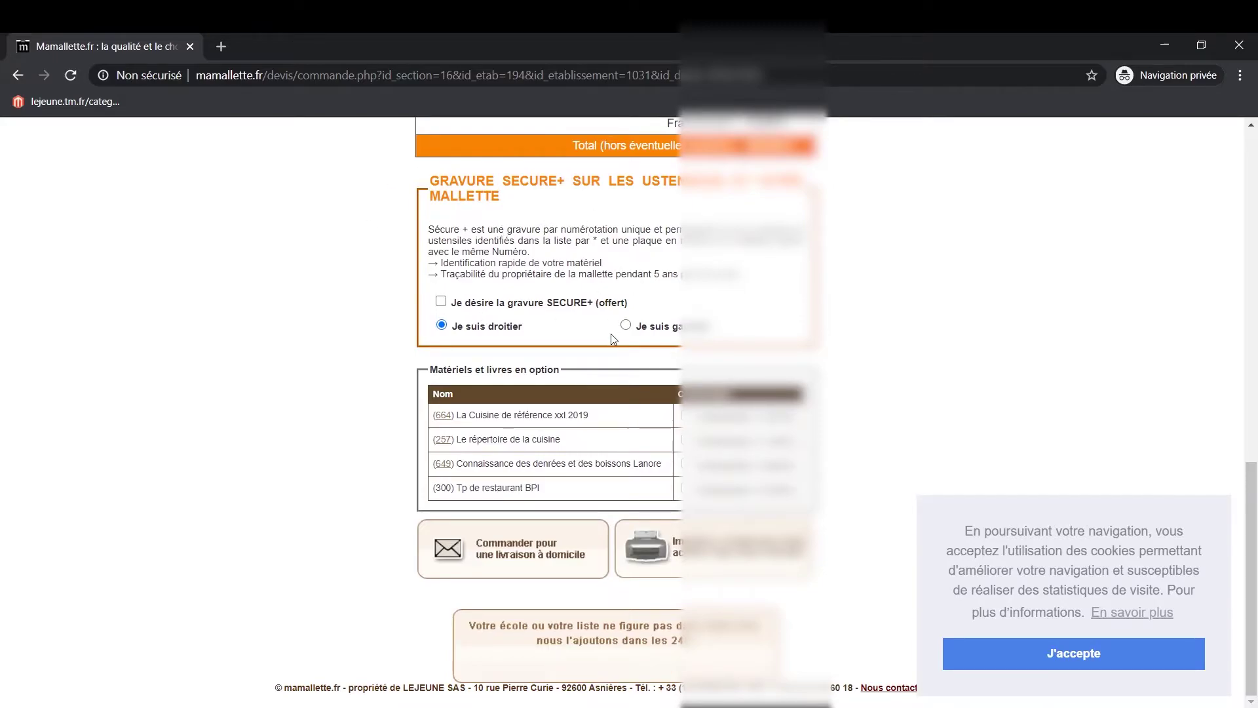
scroll(616, 328, "up", 13)
scroll(624, 305, "down", 13)
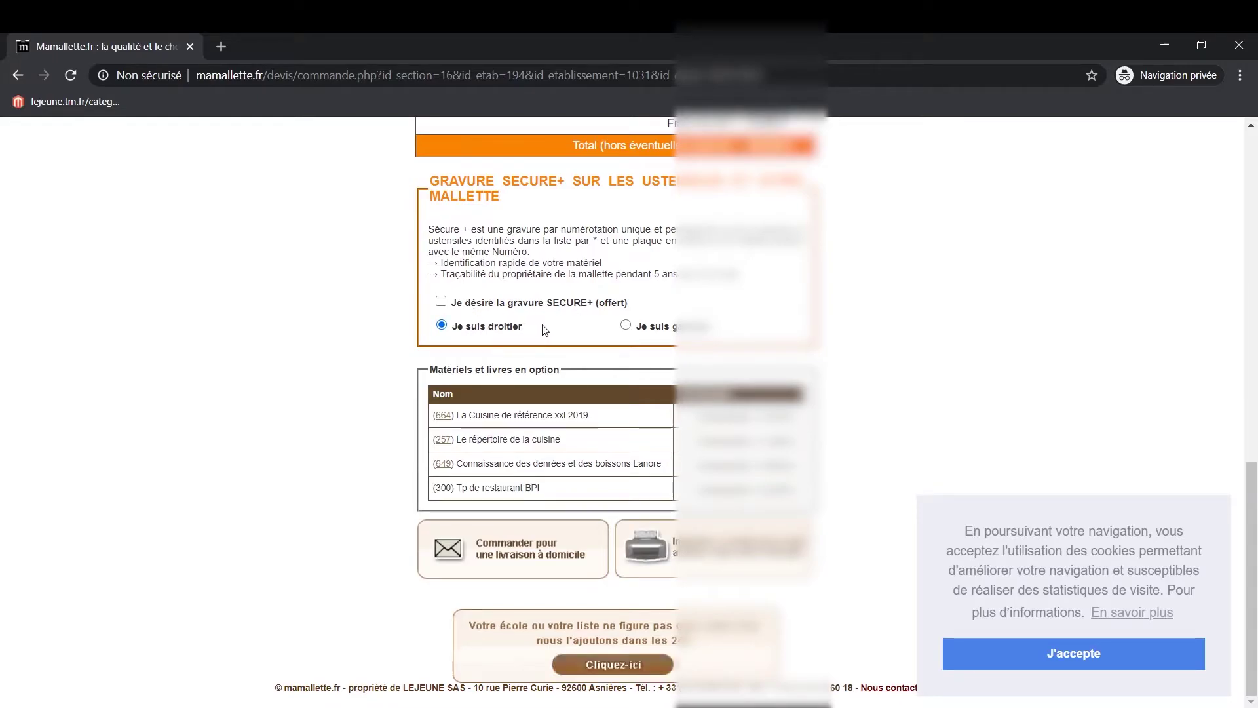
Step: Try the left-handed option, restore the right-handed one, and view the cover photo of La Cuisine de référence xxl 2019
left_click(626, 325)
left_click(463, 327)
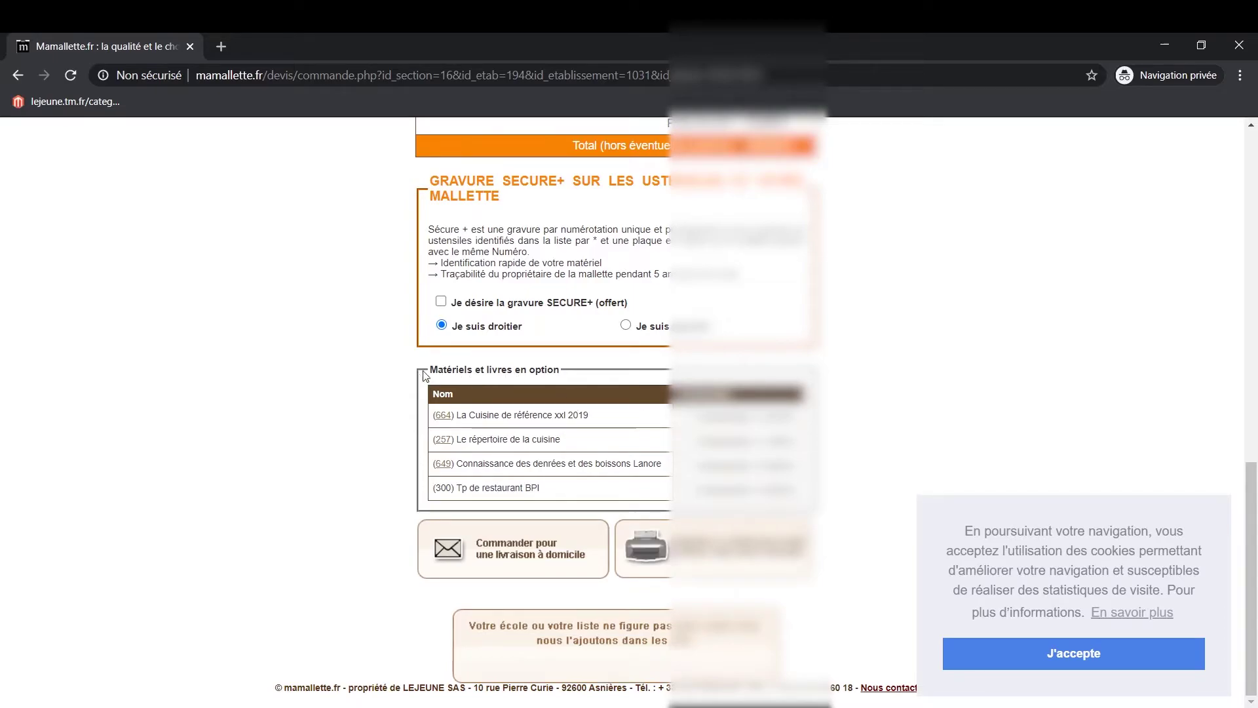
left_click(443, 416)
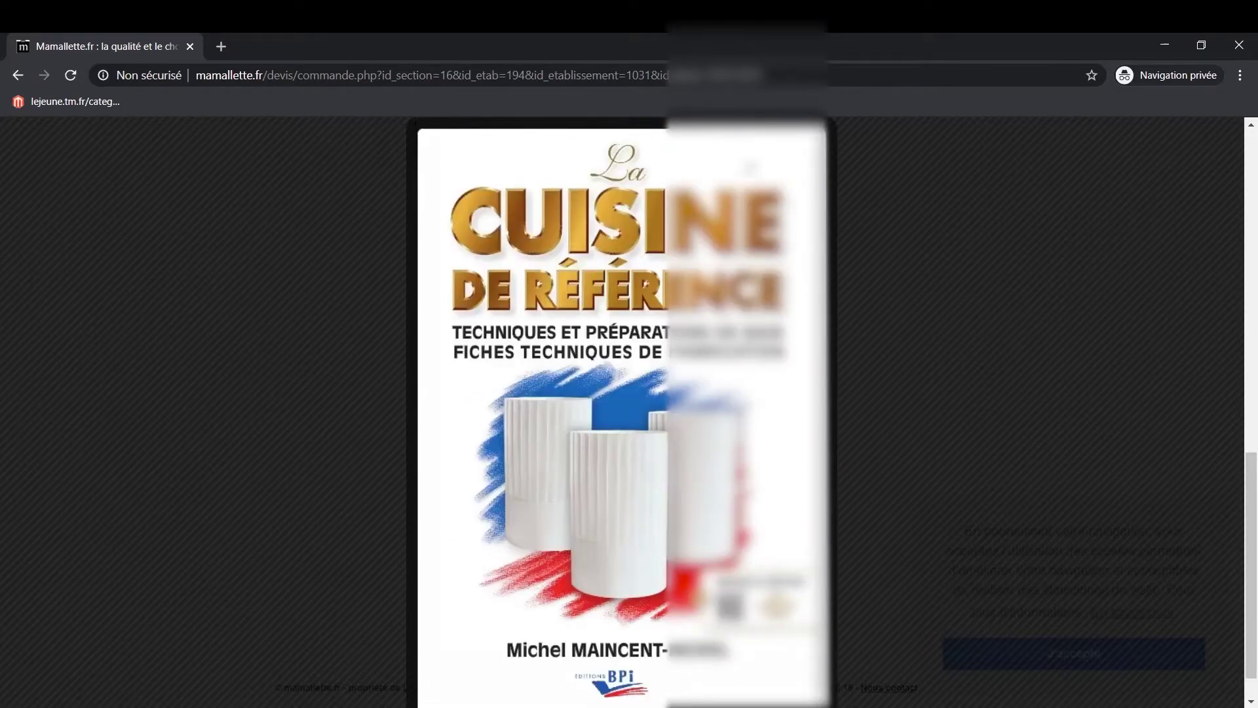
left_click(1009, 167)
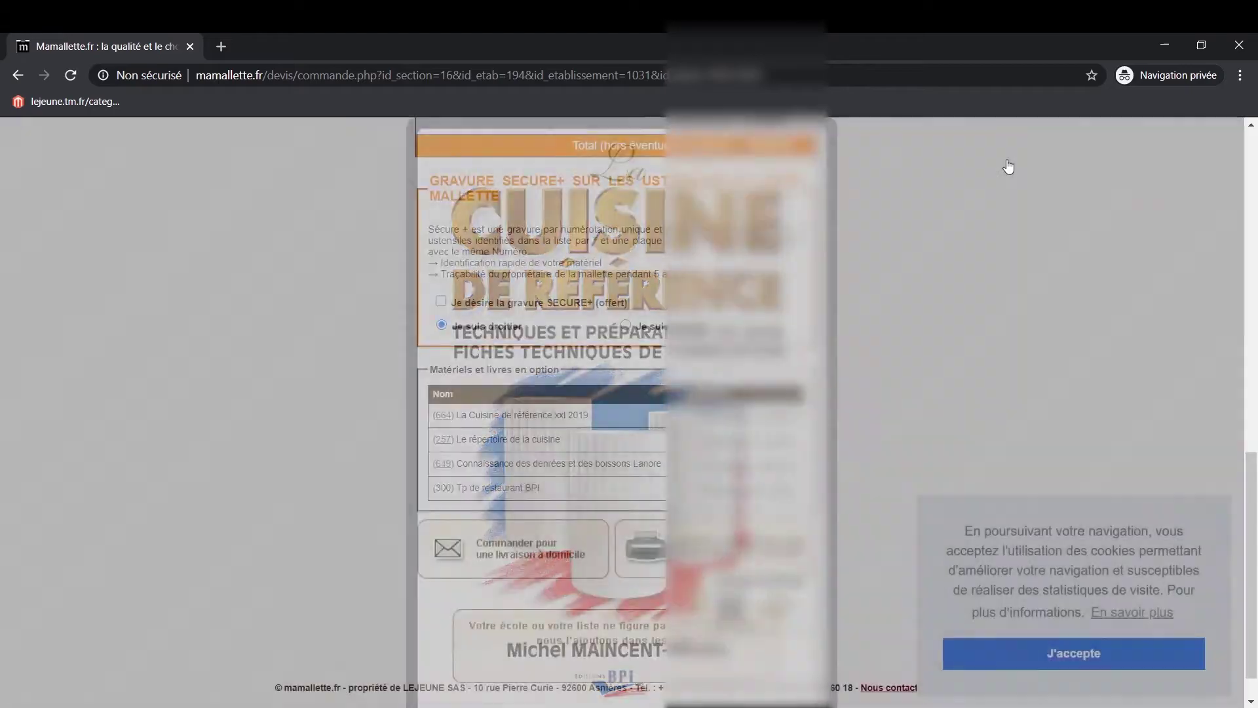
Step: Accept the cookies and order the kit for home delivery with all four optional items selected
left_click(1048, 654)
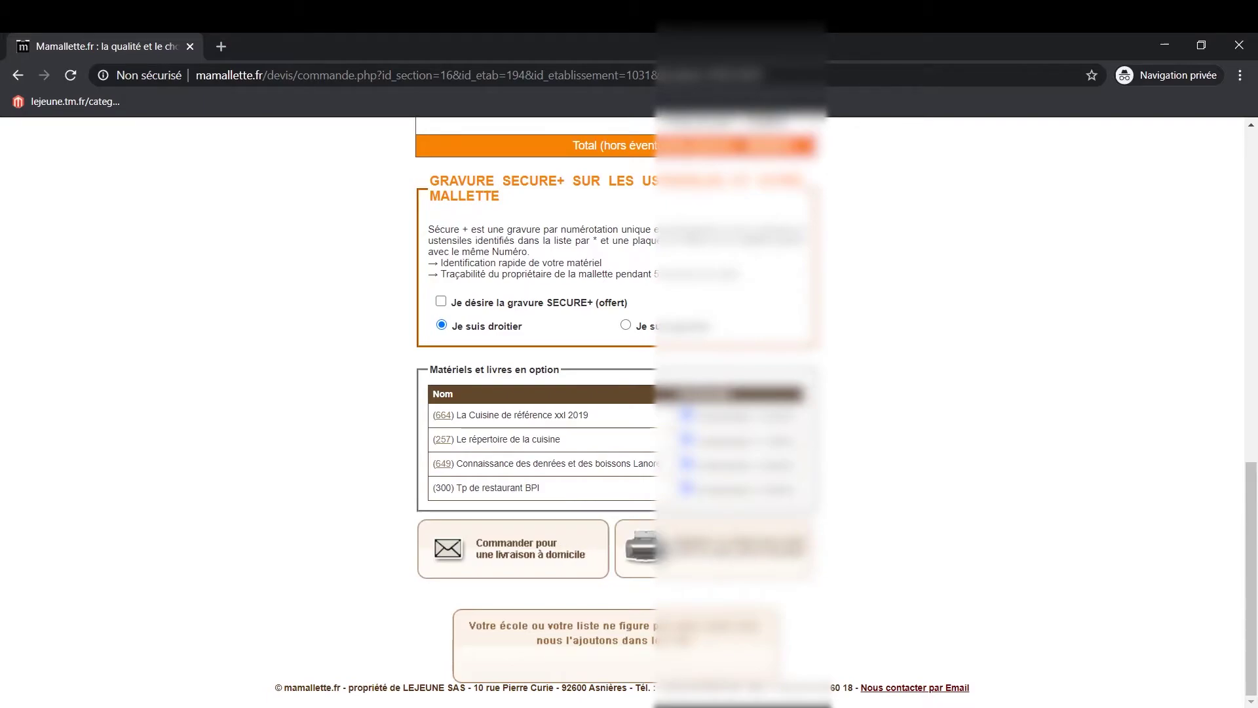
key("ctrl+shift+n")
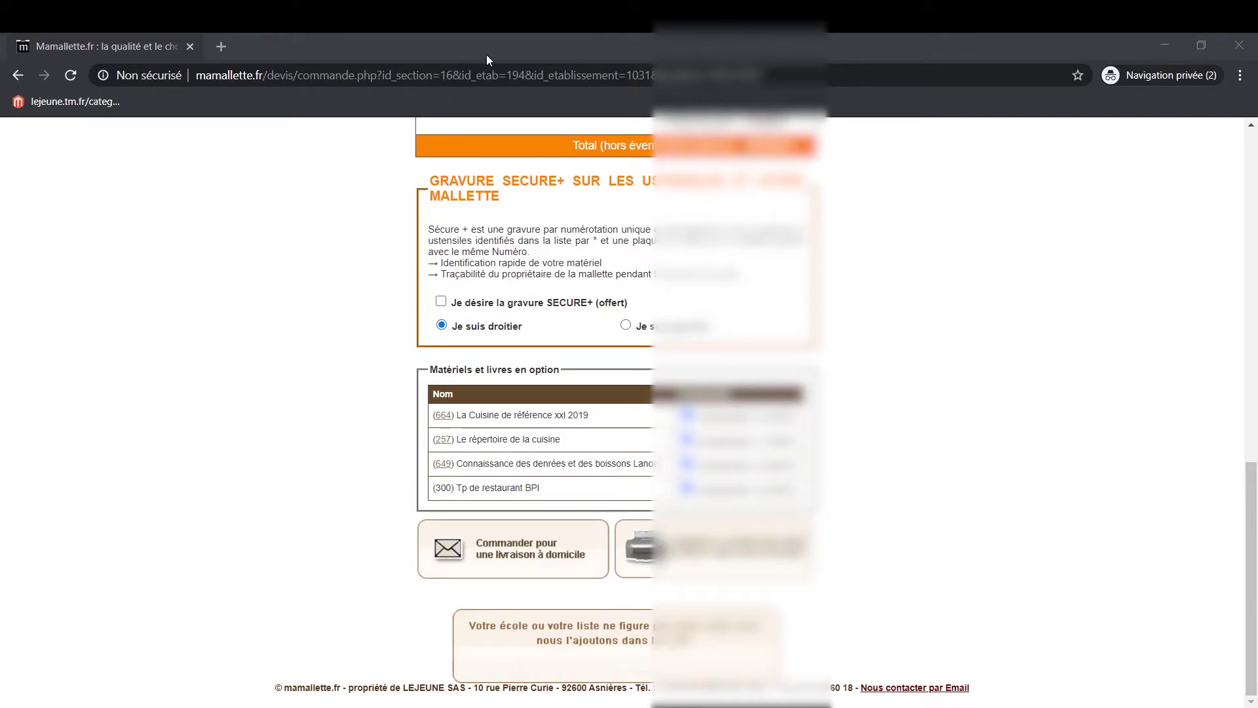
key("ctrl+shift+w")
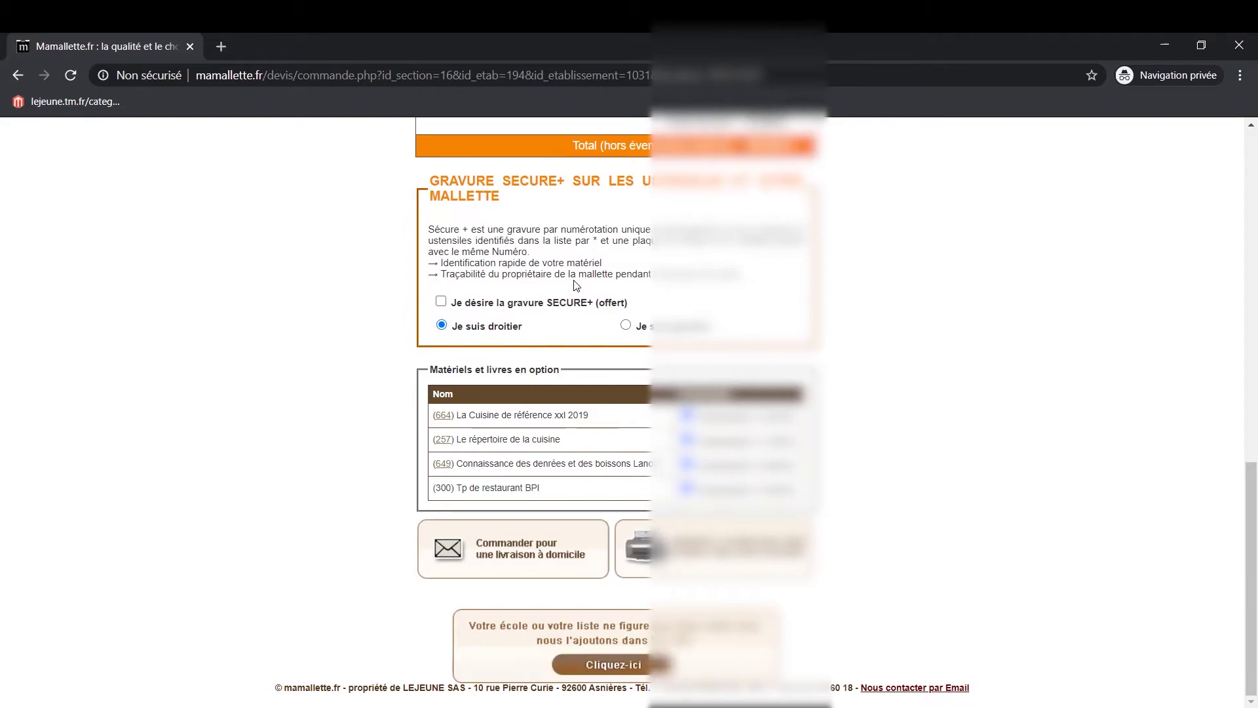
left_click(544, 552)
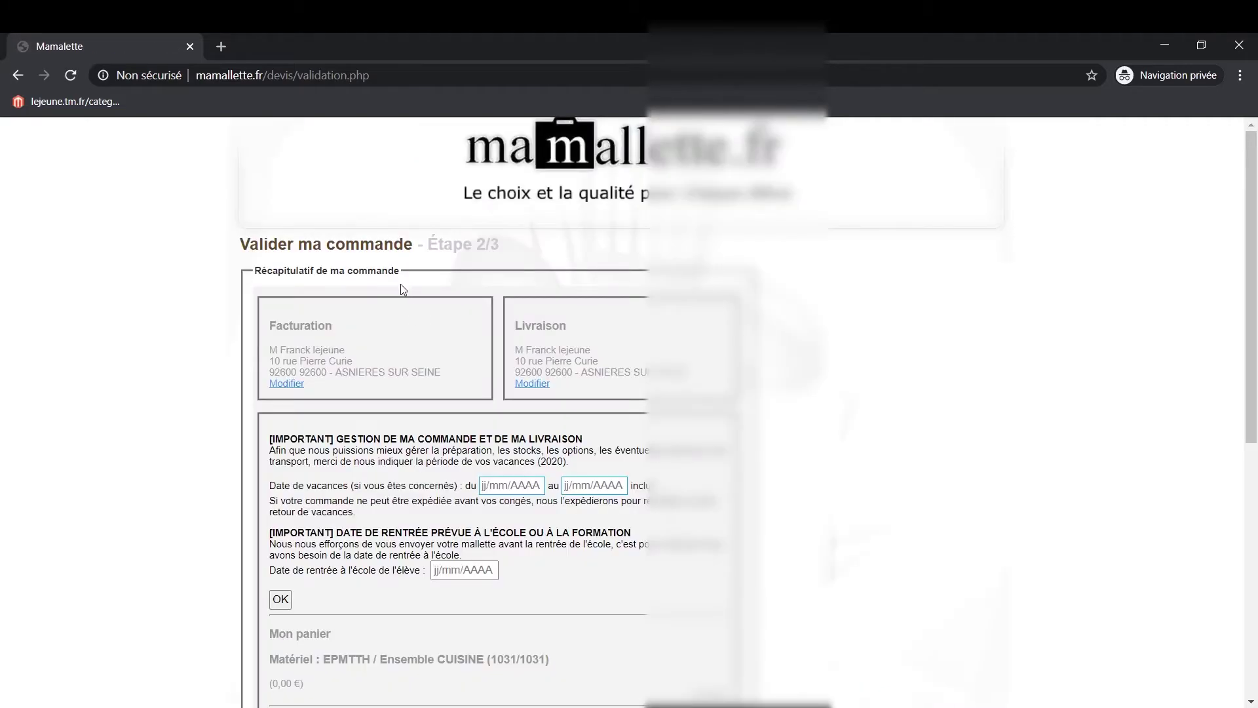
Step: Review the billing and delivery addresses and the instructions about holiday and school return dates in the order summary
scroll(401, 285, "down", 1)
scroll(403, 287, "down", 2)
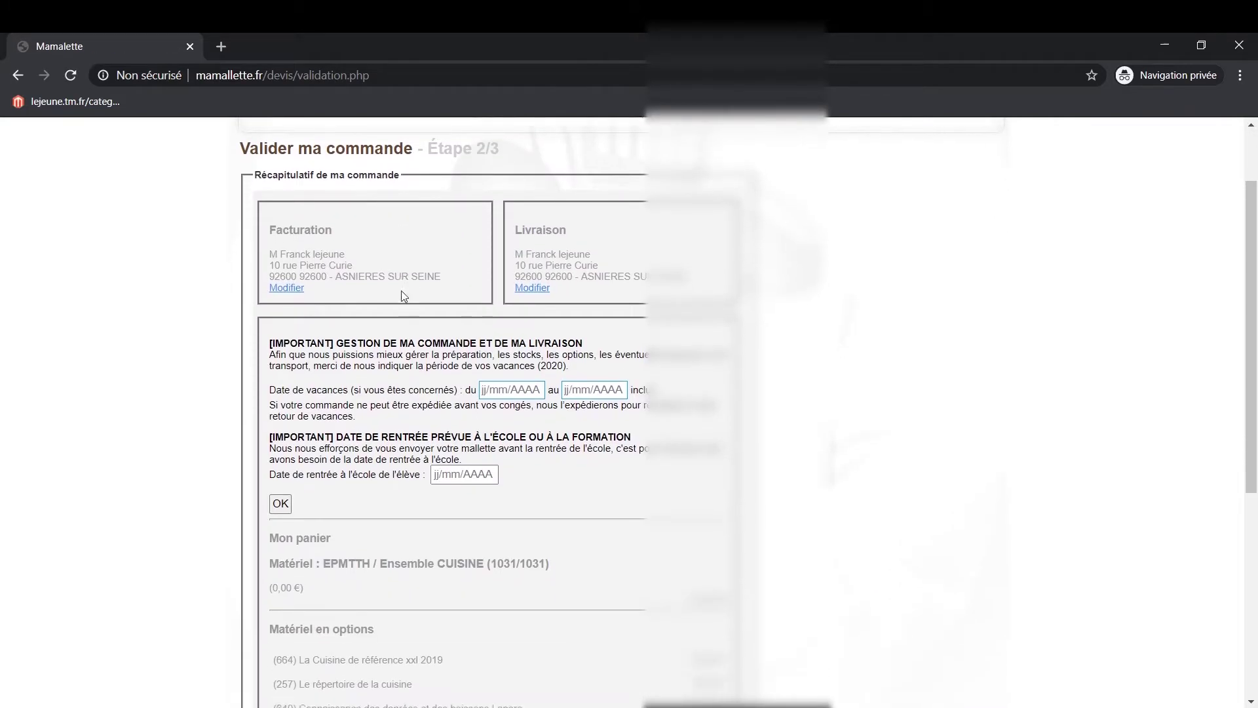
left_click_drag(270, 188, 593, 345)
left_click(592, 344)
left_click_drag(272, 194, 548, 314)
left_click(514, 229)
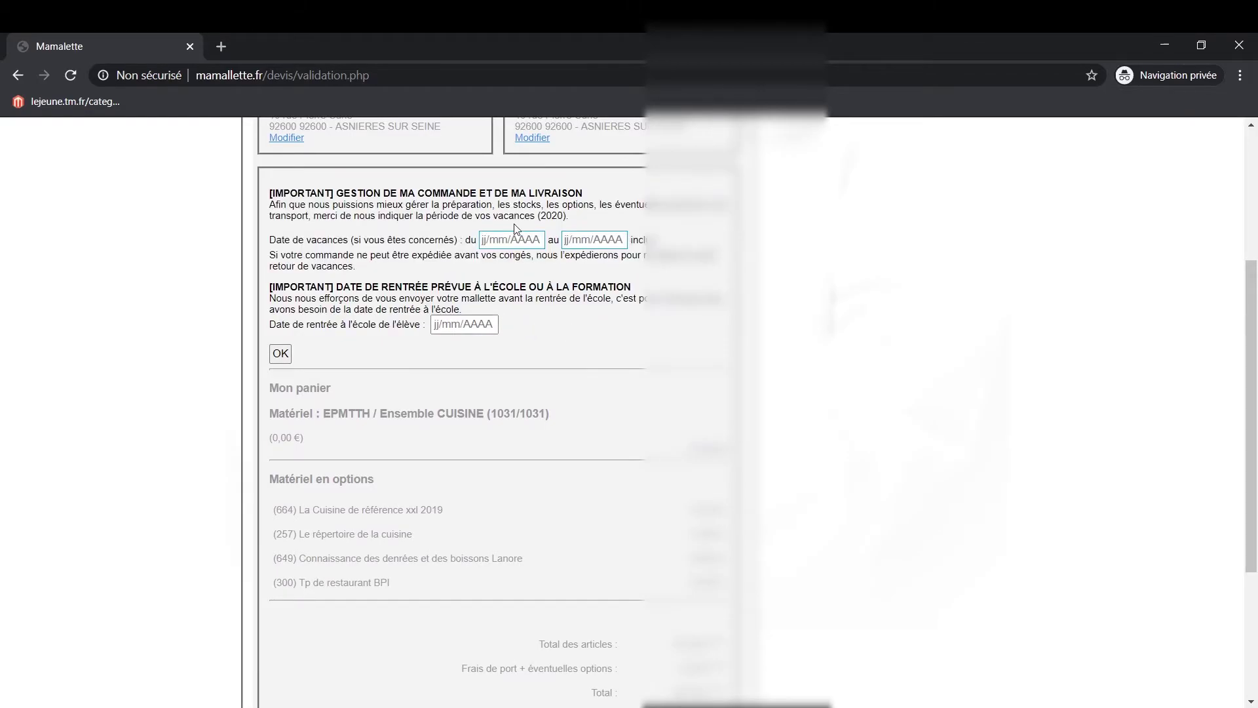
scroll(512, 226, "up", 1)
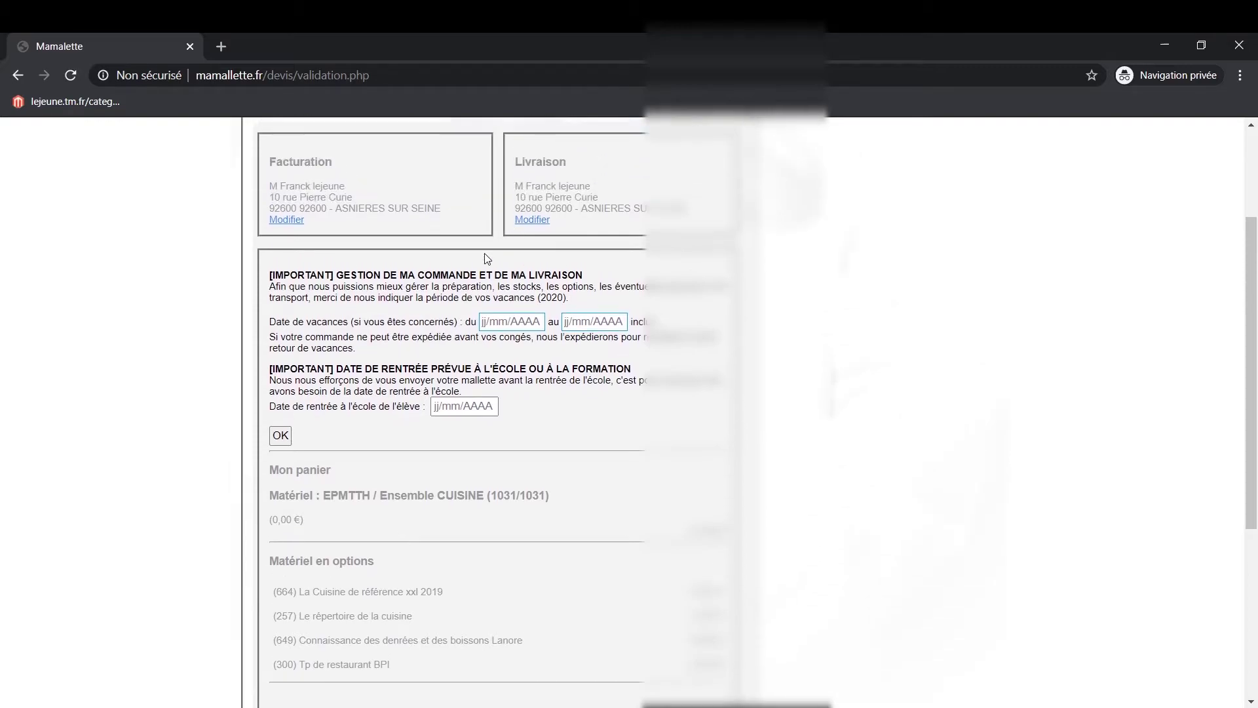
Step: Set the holiday period from 01/08/2020 to 15/08/2020
left_click(511, 317)
type("01/08/2020")
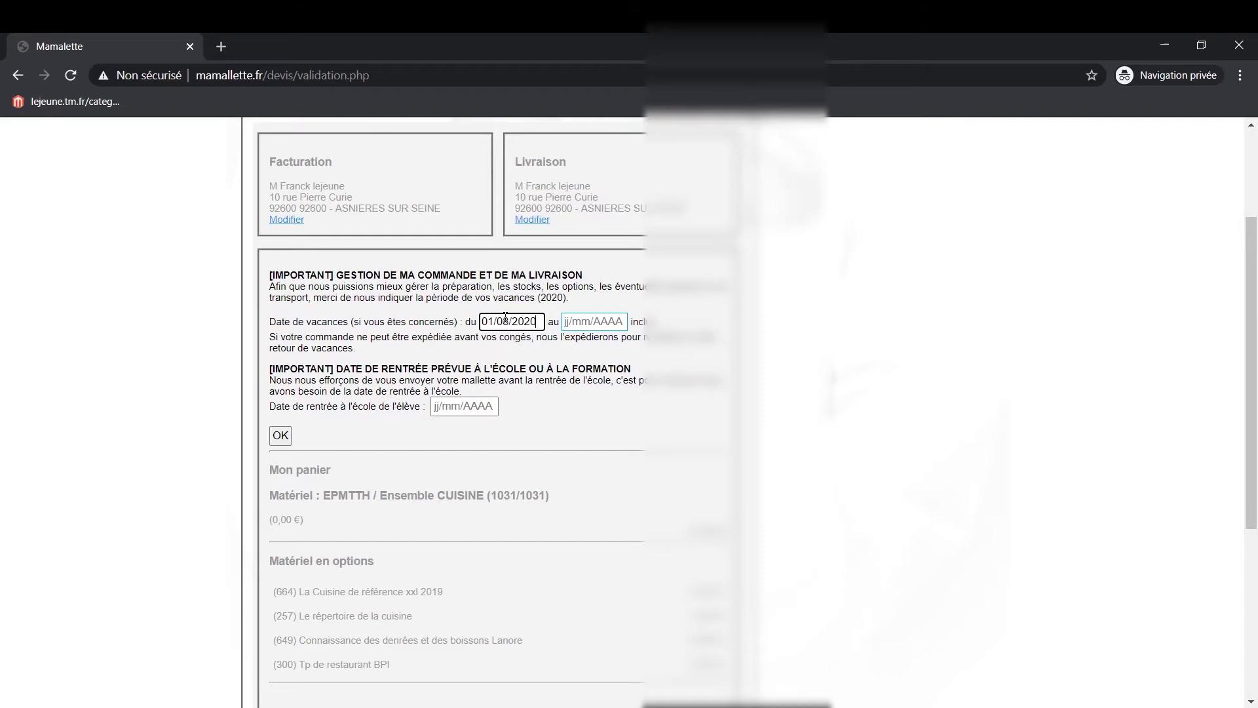
left_click(578, 325)
type("15/08/20")
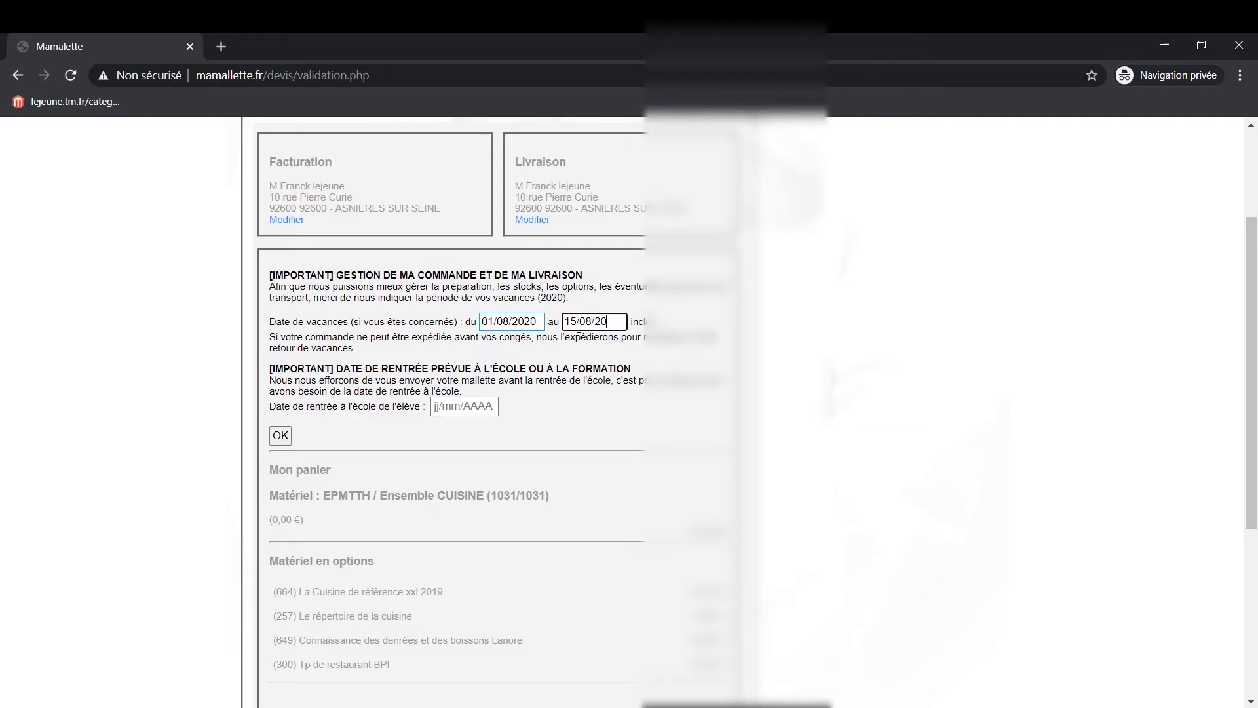
type("20")
left_click(693, 322)
left_click_drag(488, 322, 515, 326)
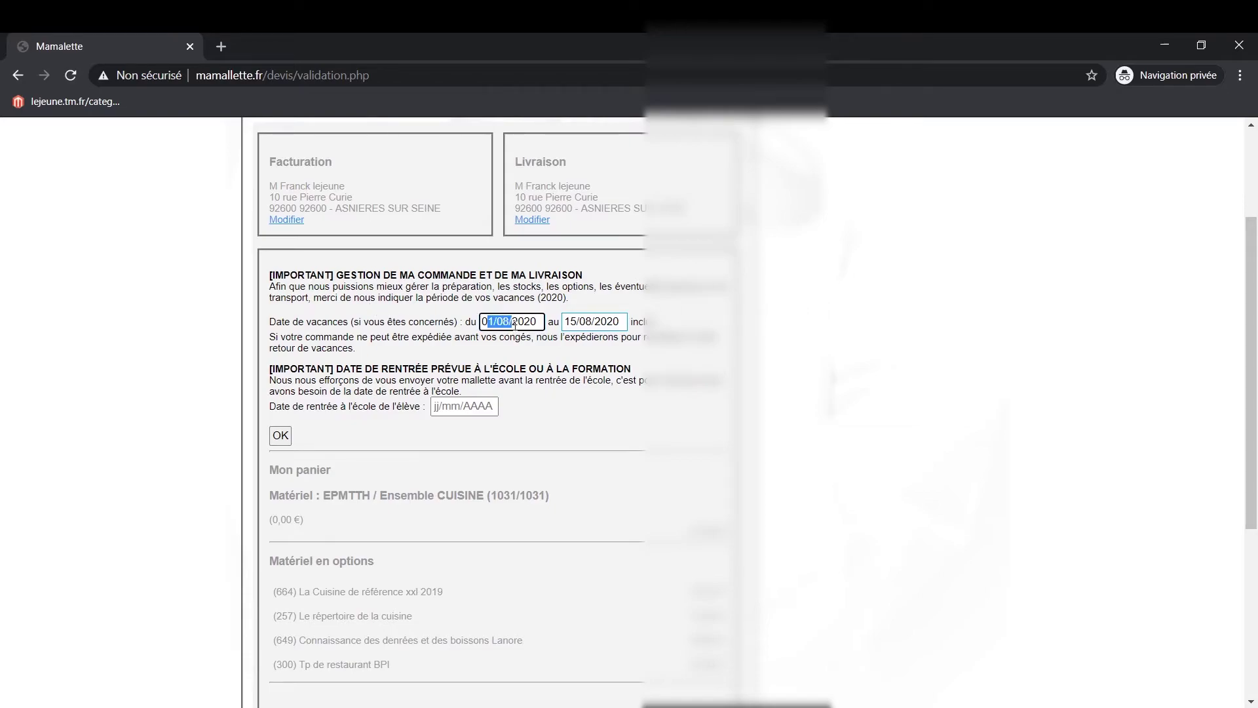
left_click(589, 321)
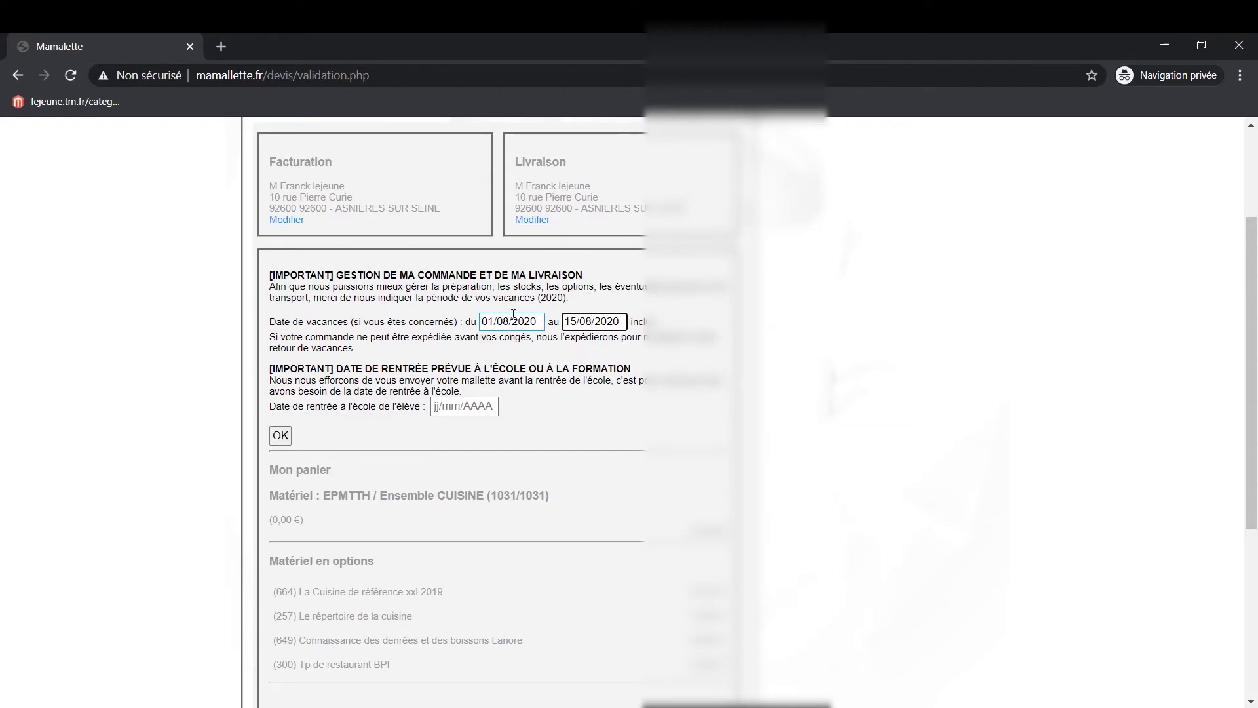
Step: Set the student's school return date to 01/09/2020, save the holiday and return dates, and check the recorded holiday period
left_click(457, 358)
left_click_drag(313, 405, 266, 407)
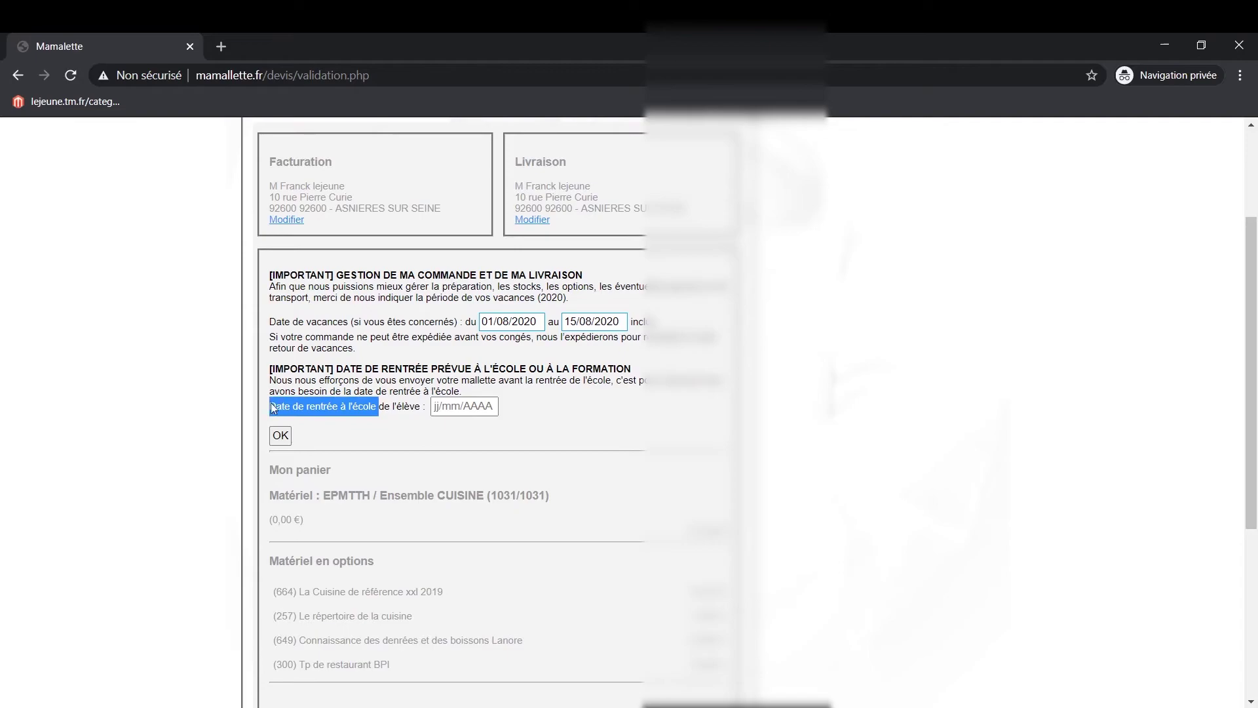
left_click(377, 392)
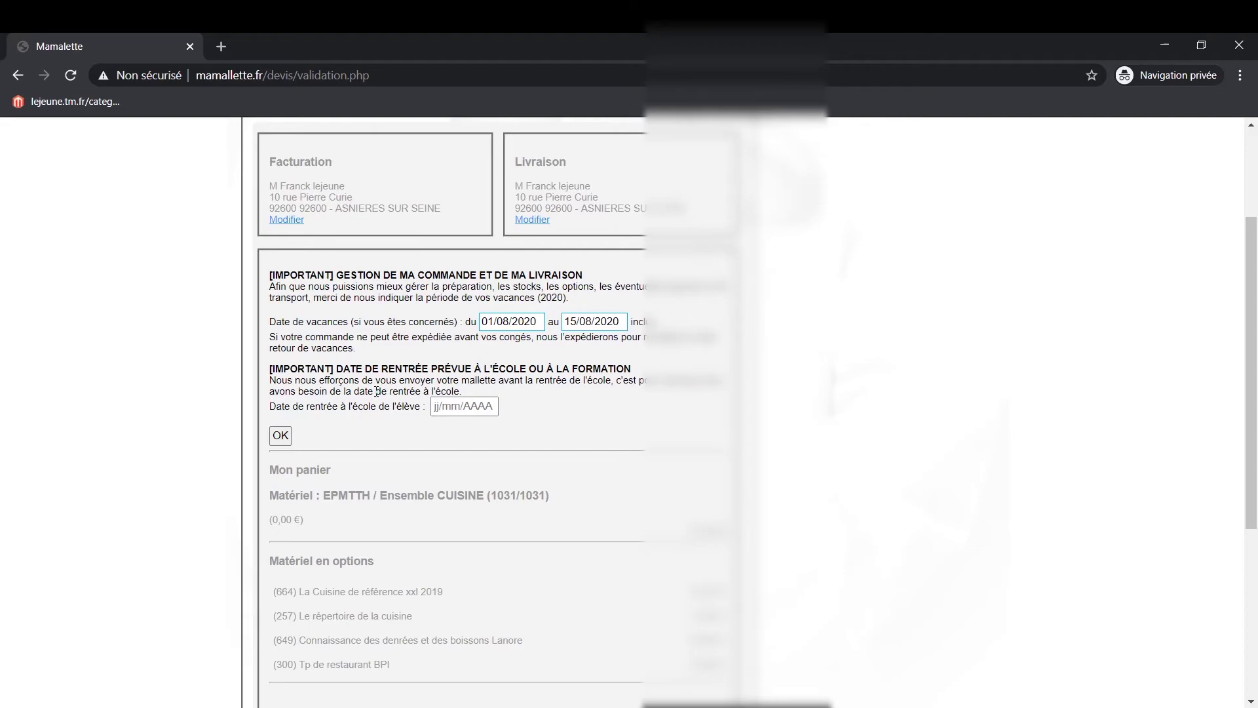
left_click(456, 401)
type("01/")
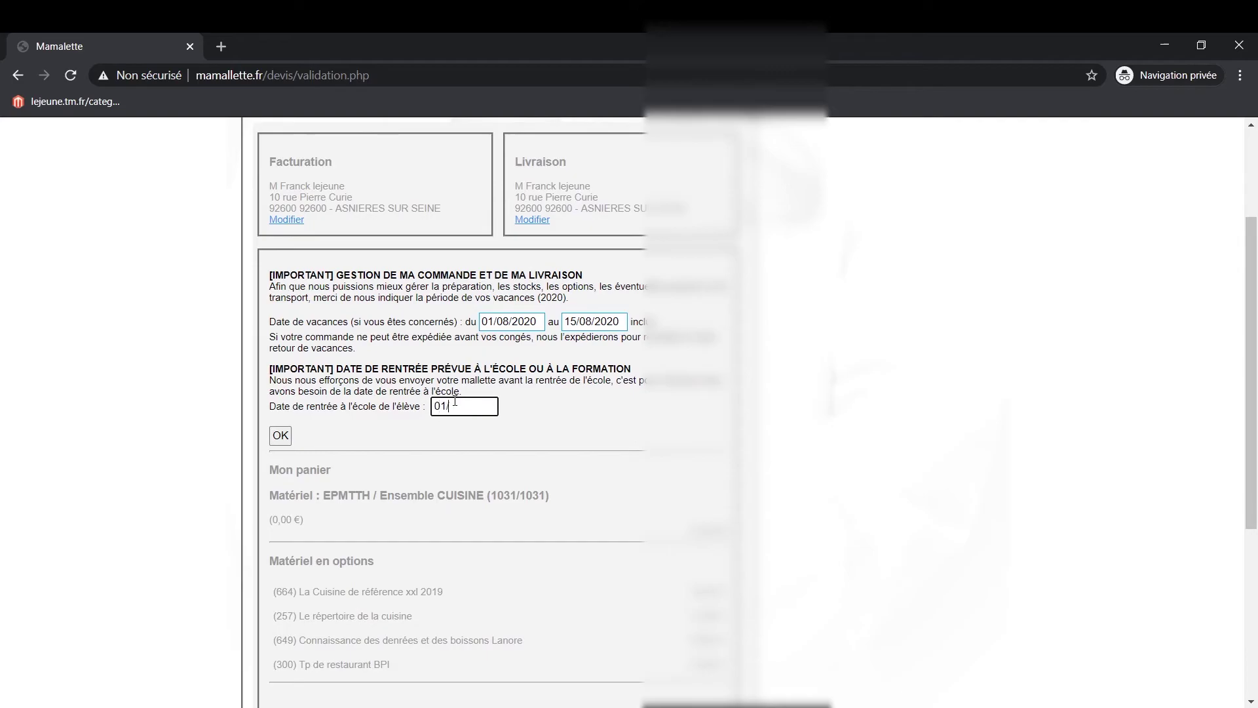
type("09/2020")
left_click(276, 438)
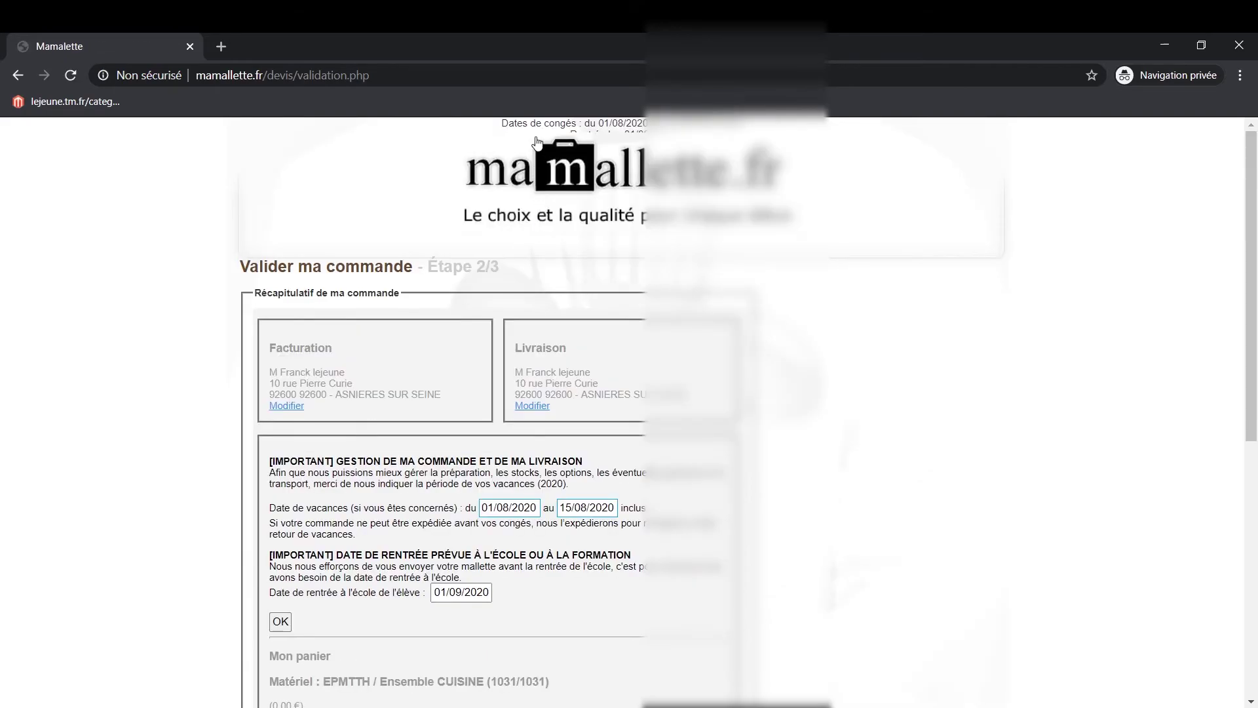
left_click_drag(721, 123, 523, 123)
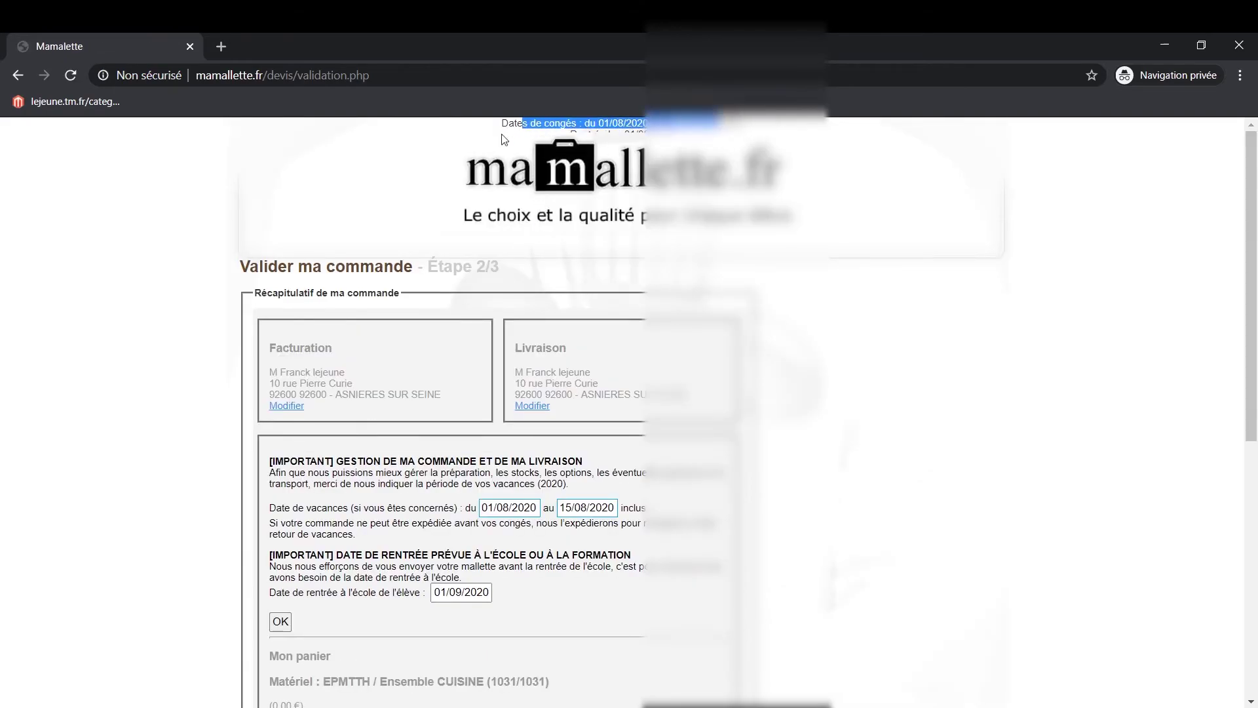
Step: Accept the general terms of sale and the consent for information messages, and choose payment by CB bank card
scroll(538, 375, "down", 7)
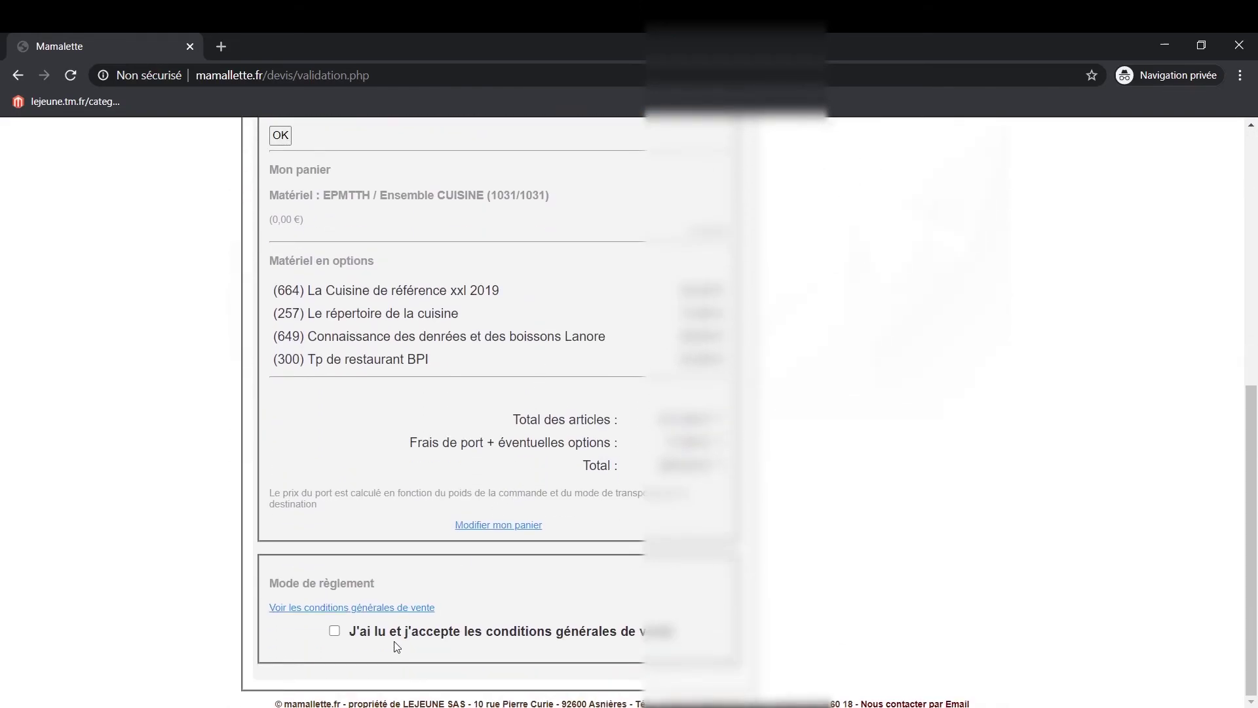
left_click(371, 639)
scroll(353, 607, "down", 1)
left_click(367, 629)
scroll(404, 530, "down", 2)
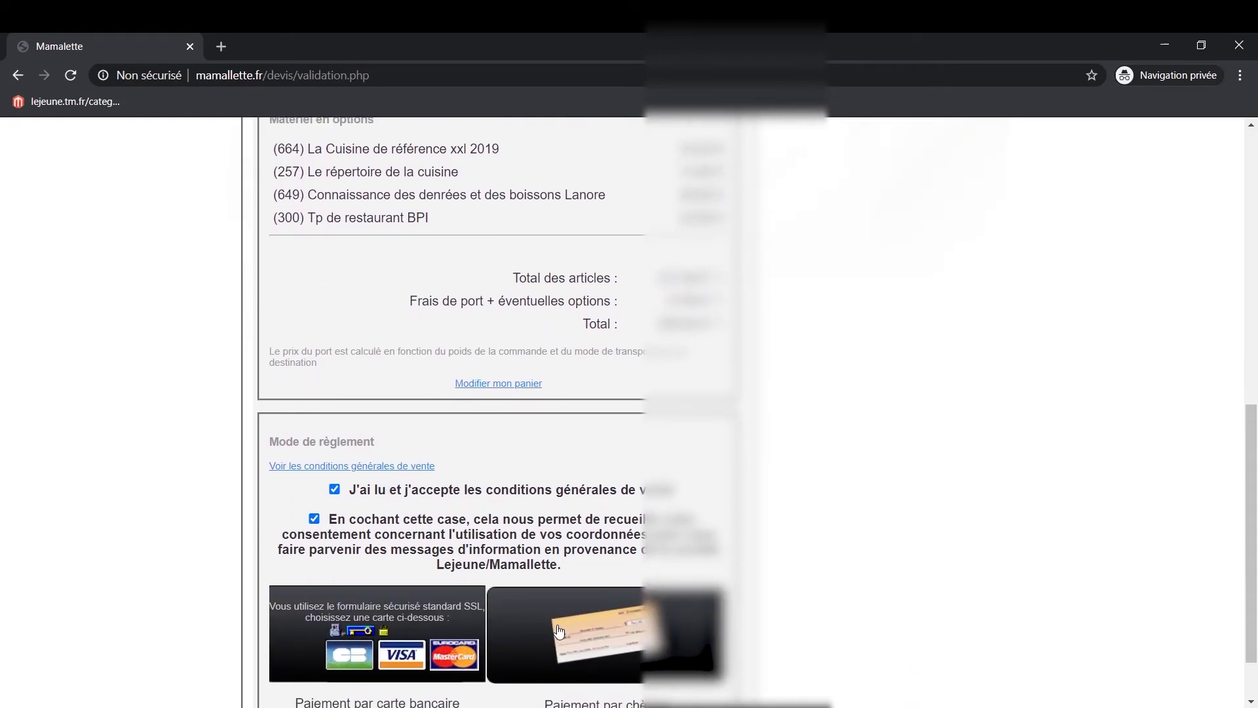
scroll(564, 623, "down", 1)
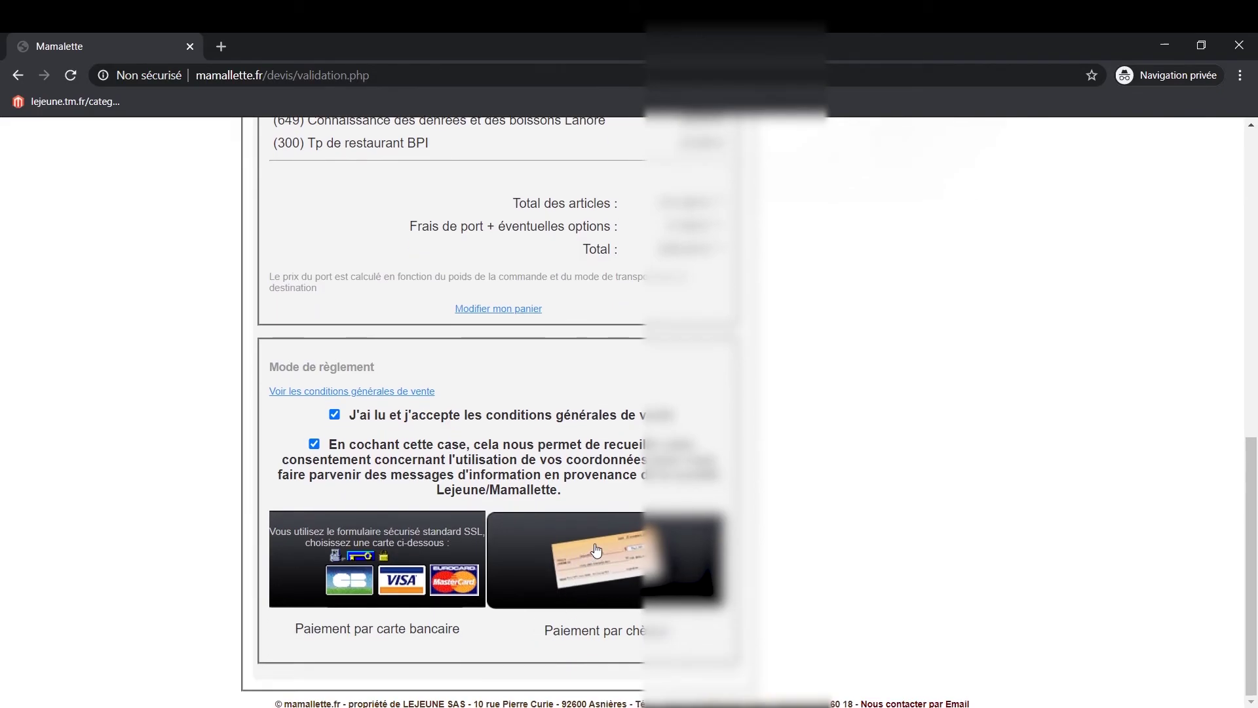
left_click(364, 577)
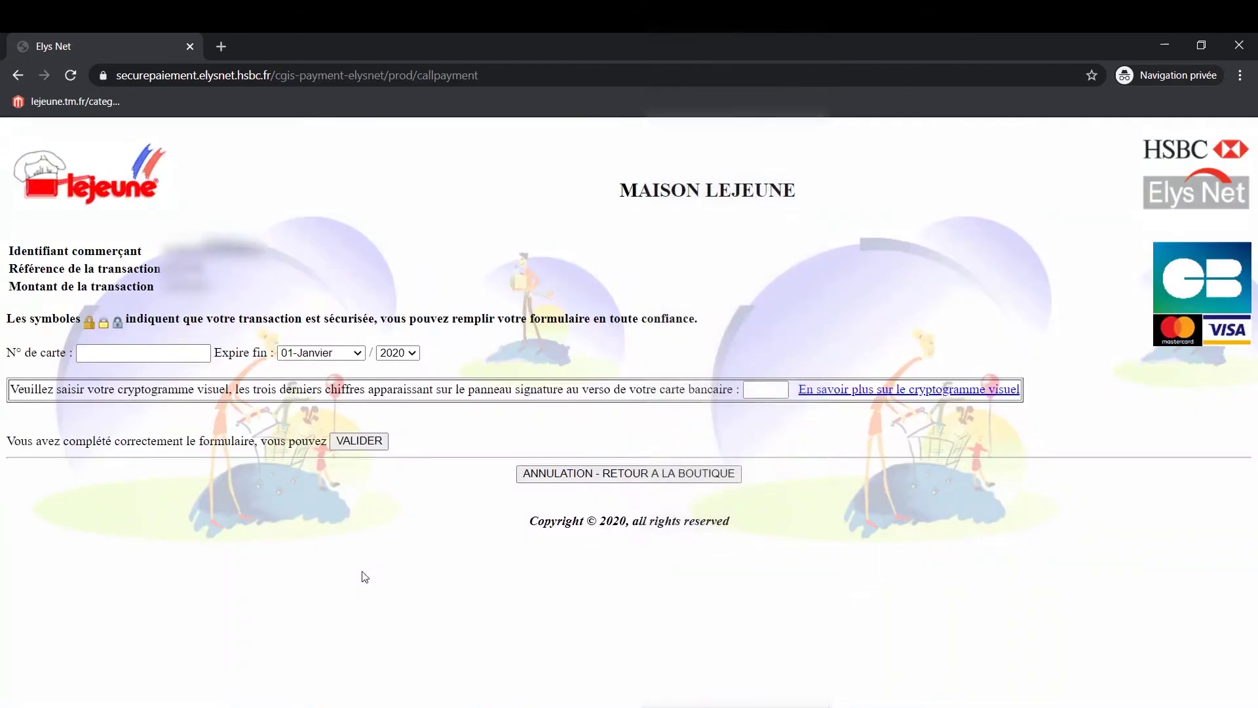